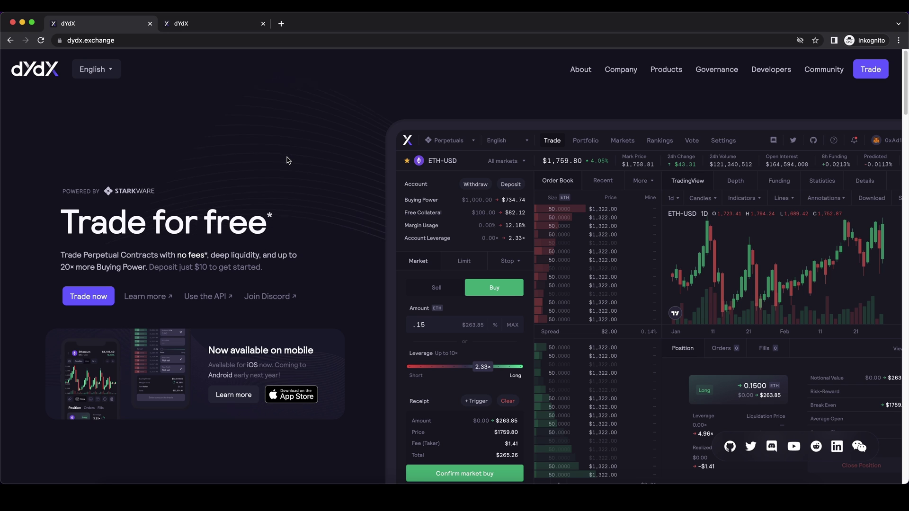
# Switch to the dYdX referral page, get started from the invitation and browse the wallets available to connect.
pyautogui.click(210, 20)
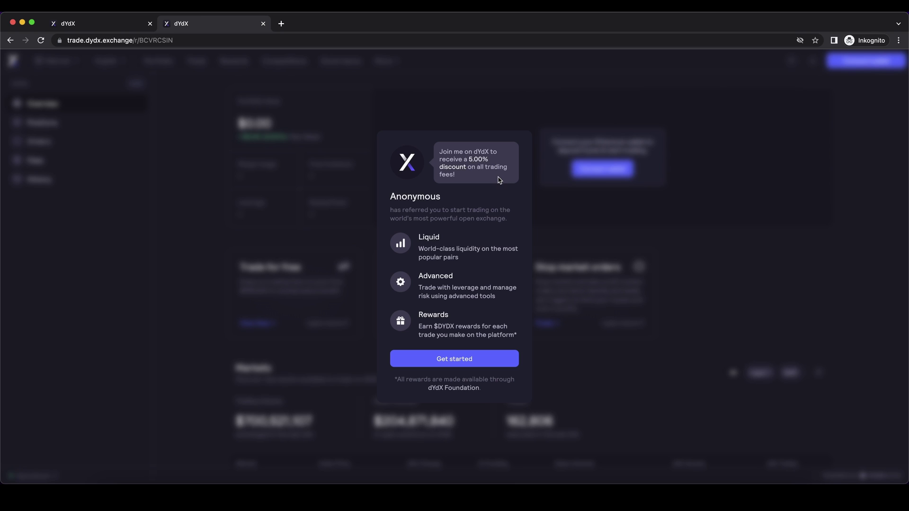
pyautogui.click(475, 359)
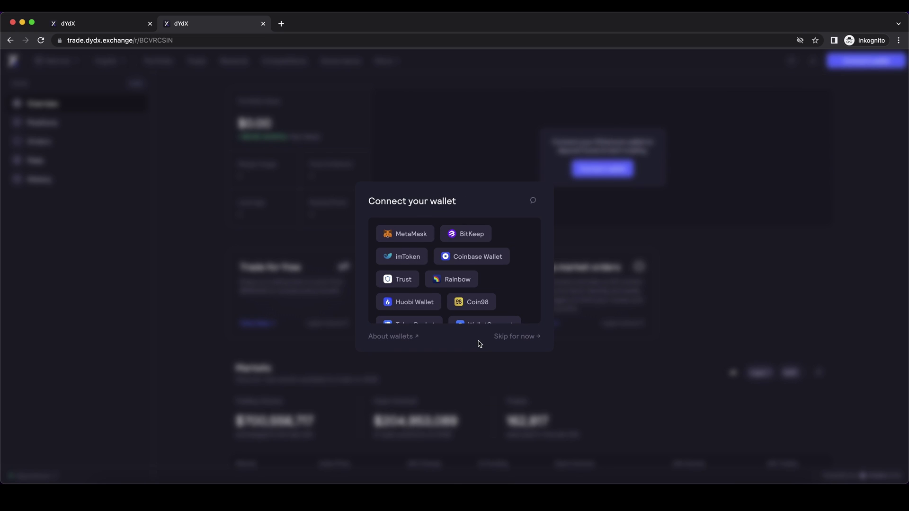
pyautogui.scroll(-2, 476, 270)
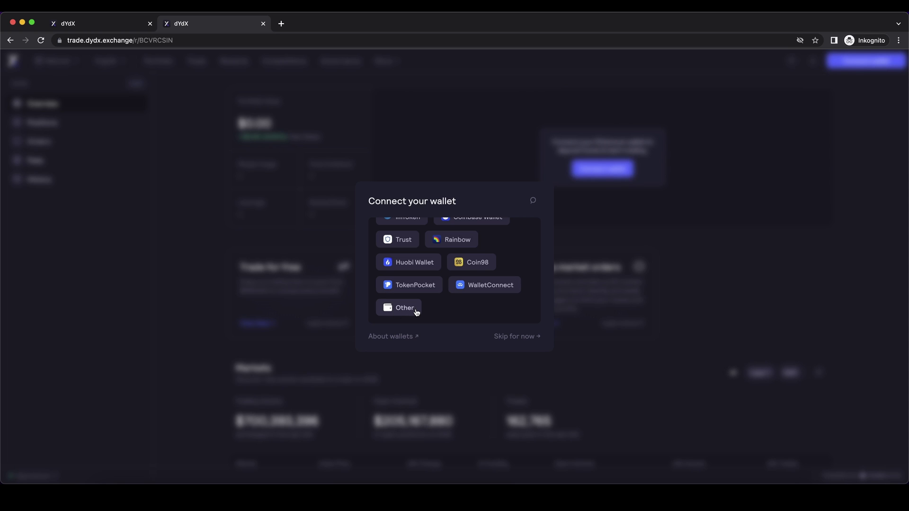
pyautogui.scroll(3, 417, 310)
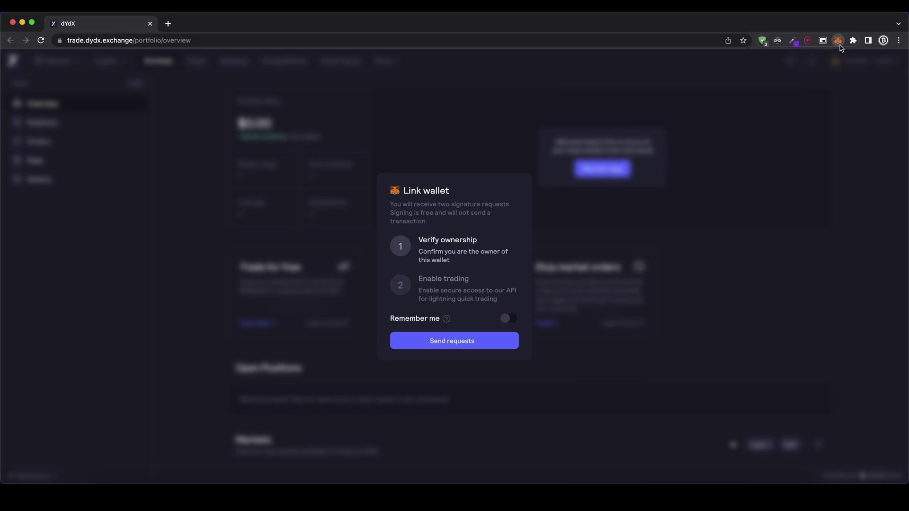
# Open the MetaMask wallet and review the ETH and USDC balances in its asset list.
pyautogui.click(838, 41)
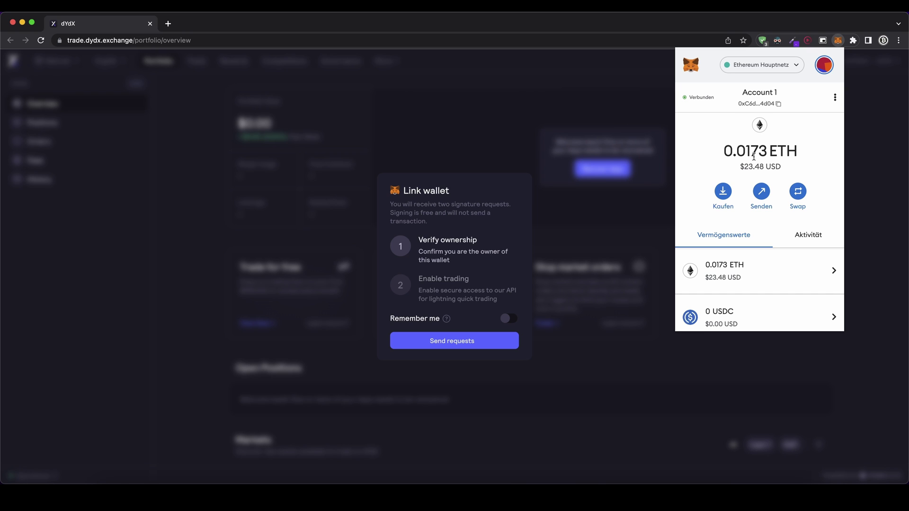
pyautogui.scroll(-1, 728, 208)
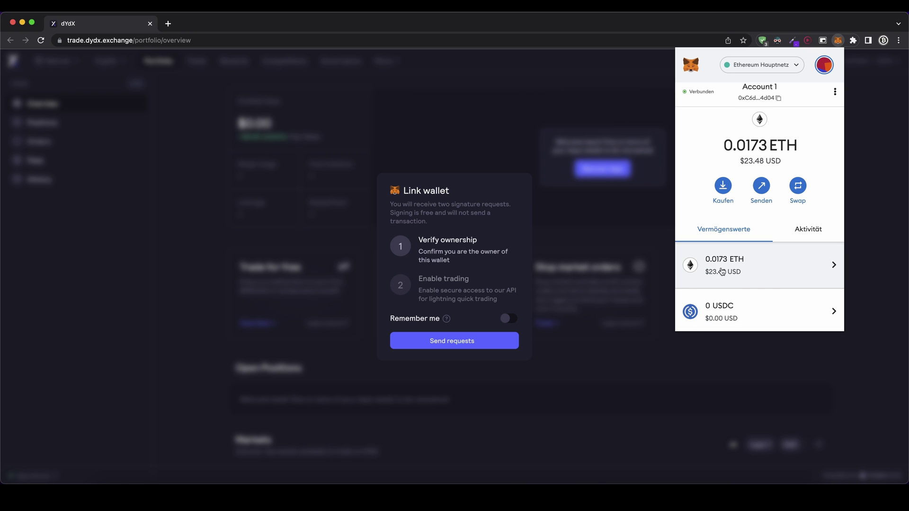
pyautogui.scroll(-2, 738, 274)
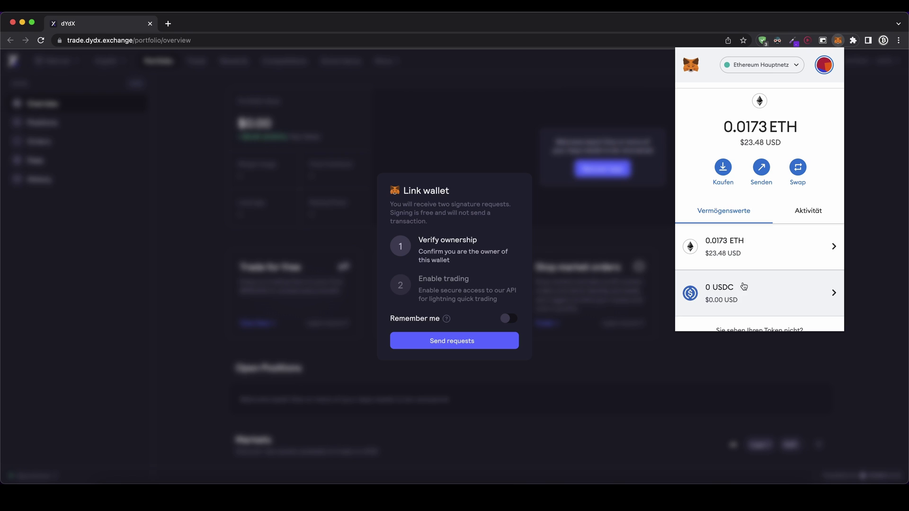
pyautogui.scroll(-4, 743, 286)
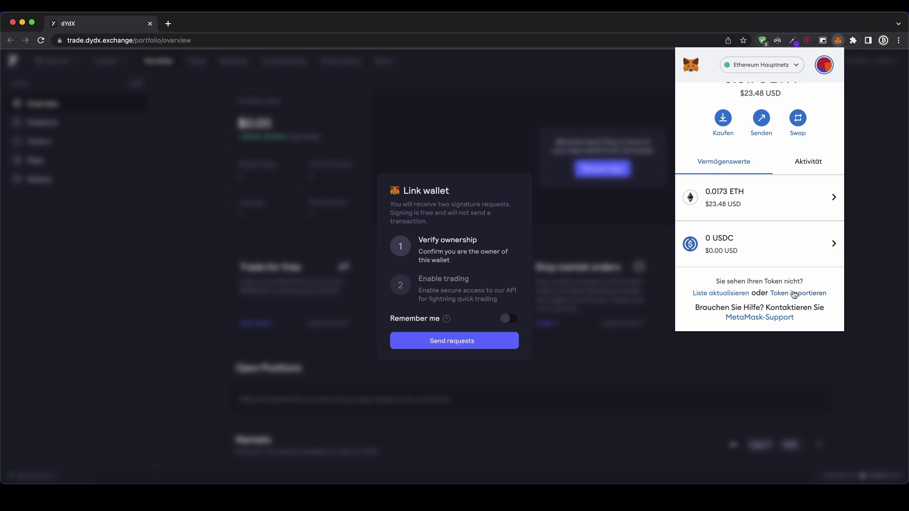
# Search MetaMask's token import for usdt, usdc and link, and close the wallet without importing a token.
pyautogui.click(793, 293)
pyautogui.write('usdt')
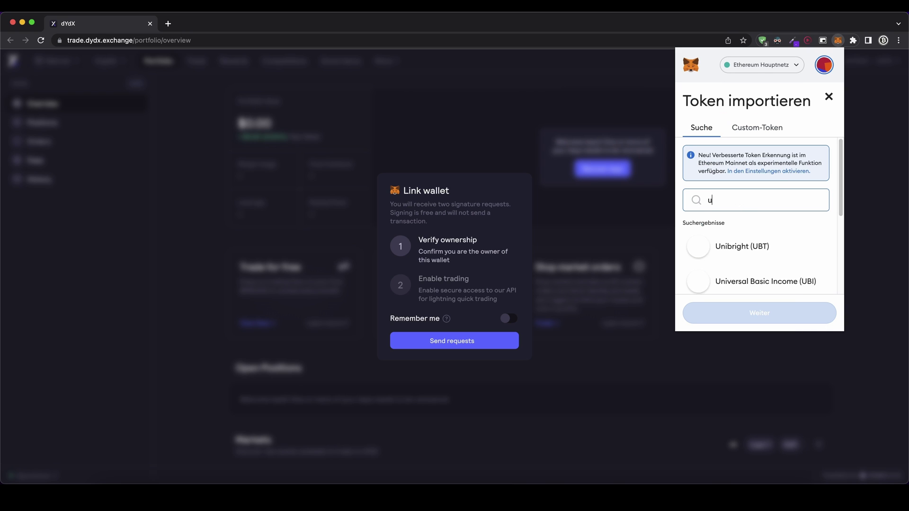
pyautogui.press('BackSpace')
pyautogui.press('BackSpace')
pyautogui.press('BackSpace')
pyautogui.press('BackSpace')
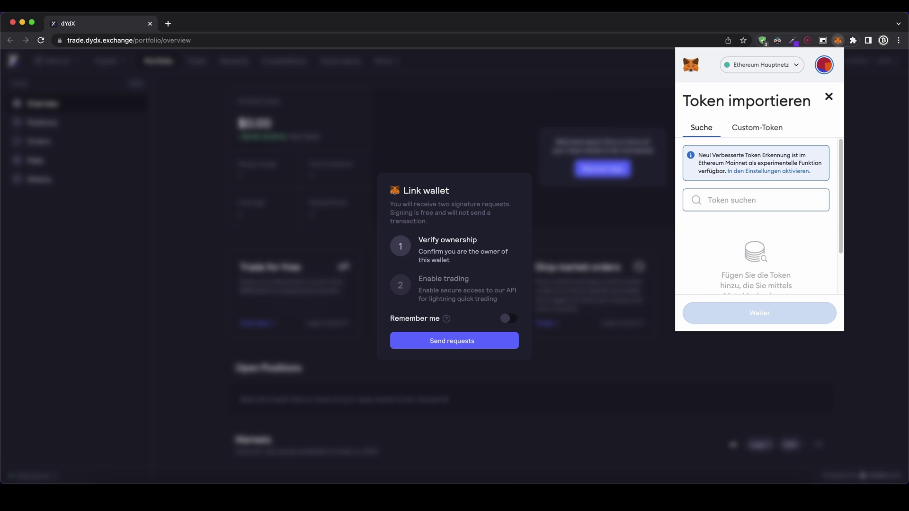
pyautogui.write('usdc')
pyautogui.press('BackSpace')
pyautogui.press('BackSpace')
pyautogui.press('BackSpace')
pyautogui.press('BackSpace')
pyautogui.write('link')
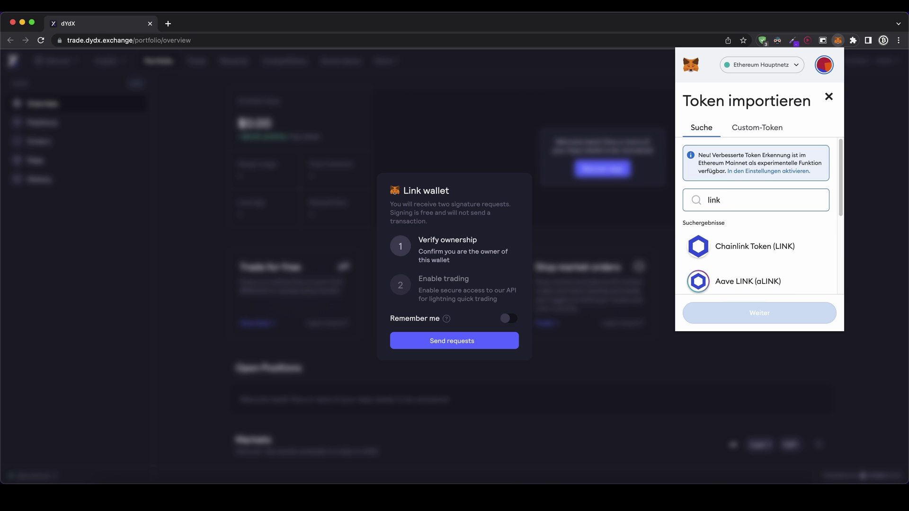
pyautogui.moveTo(759, 199); pyautogui.dragTo(703, 197)
pyautogui.press('BackSpace')
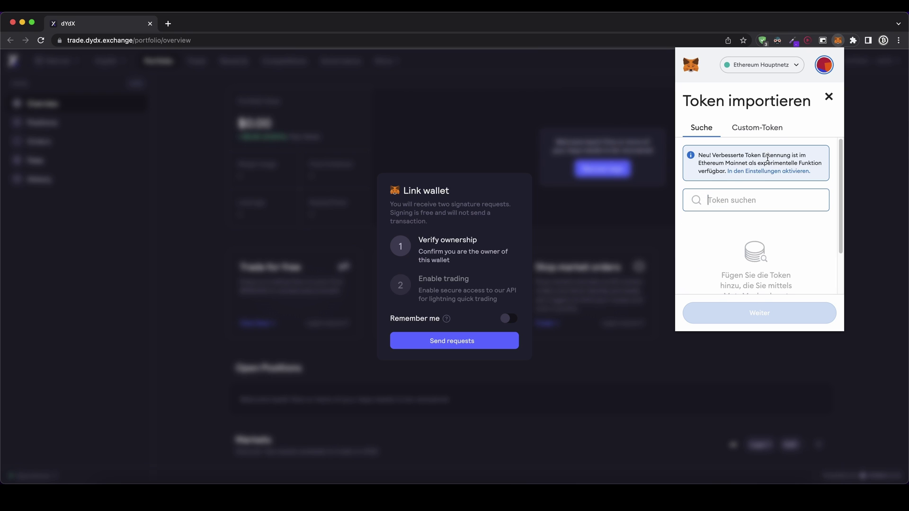
pyautogui.click(828, 97)
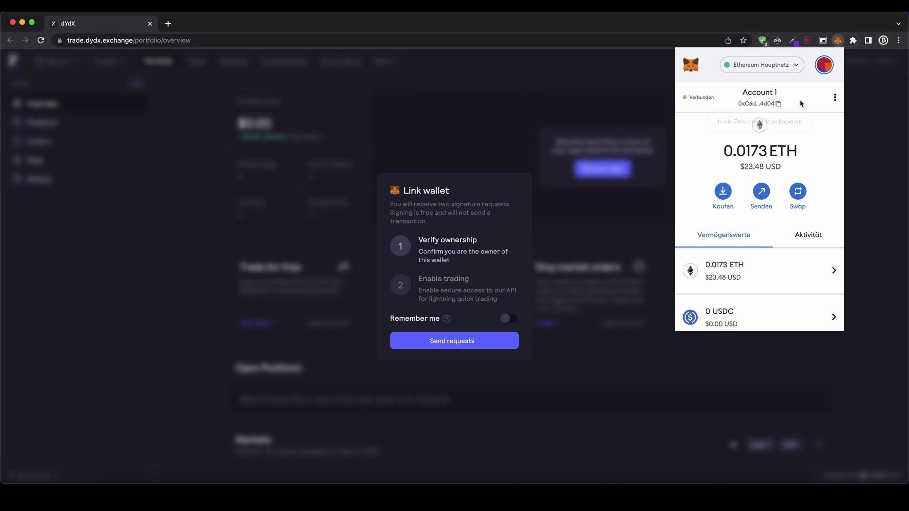
pyautogui.click(838, 41)
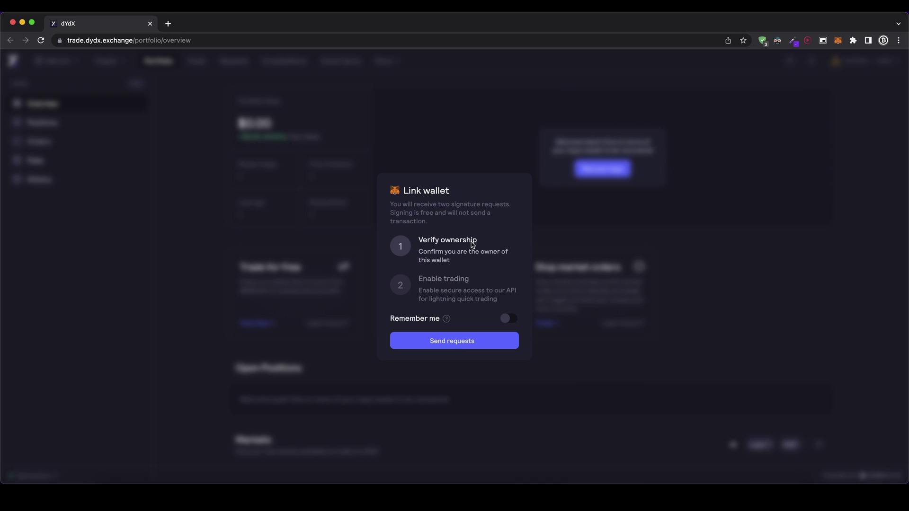
# Send the wallet link requests and sign both the ownership verification and the trading enablement in MetaMask.
pyautogui.click(462, 345)
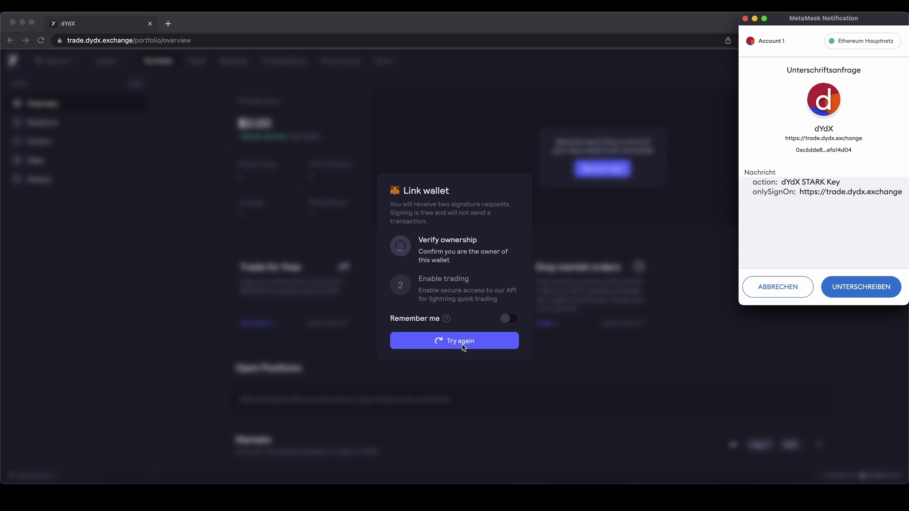
pyautogui.click(857, 288)
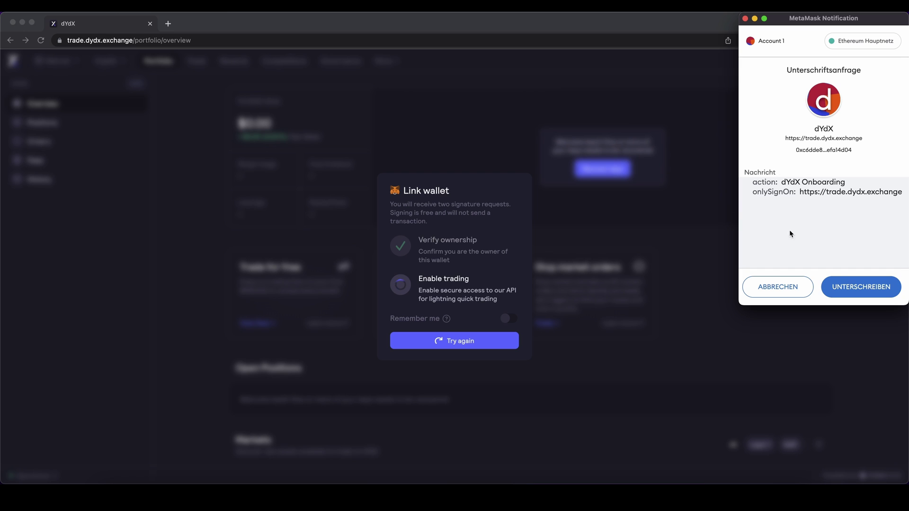
pyautogui.click(858, 287)
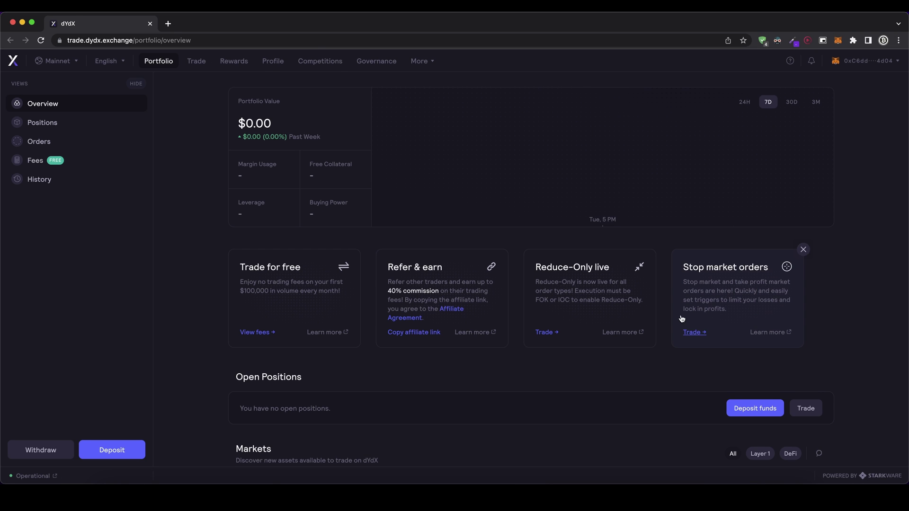
# Compare the connected account address with the one in MetaMask and examine the portfolio value.
pyautogui.click(864, 63)
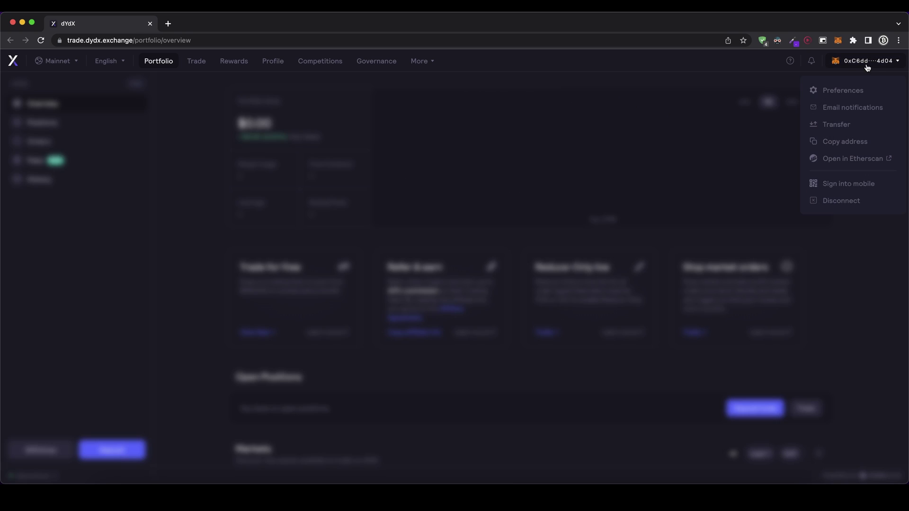
pyautogui.click(861, 65)
pyautogui.click(838, 40)
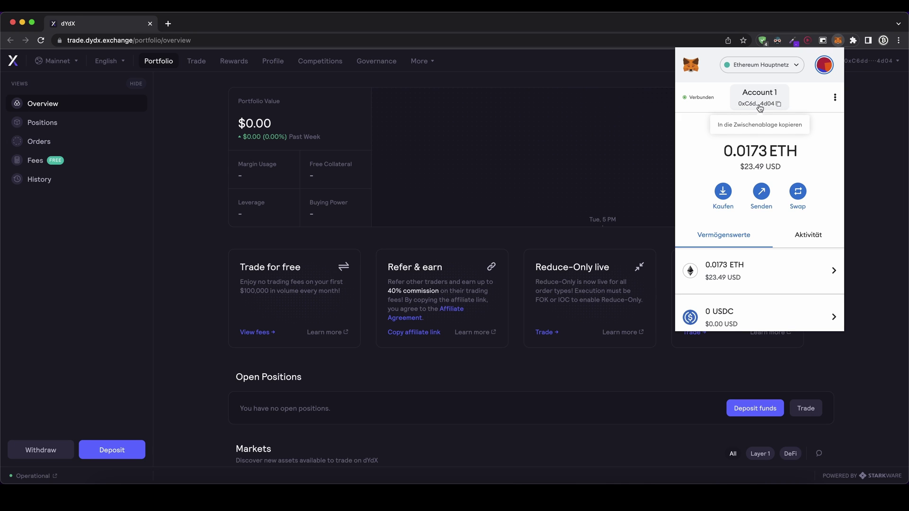
pyautogui.click(861, 107)
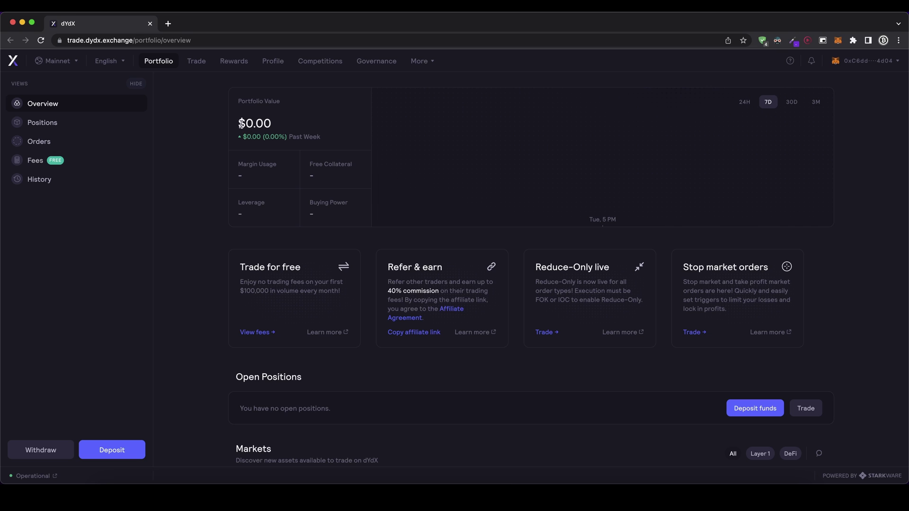
pyautogui.moveTo(241, 123); pyautogui.dragTo(275, 126)
pyautogui.click(276, 126)
pyautogui.moveTo(239, 123); pyautogui.dragTo(272, 124)
pyautogui.click(279, 125)
# Request a deposit of 0.01 Ether (ETH) to the exchange account.
pyautogui.click(121, 450)
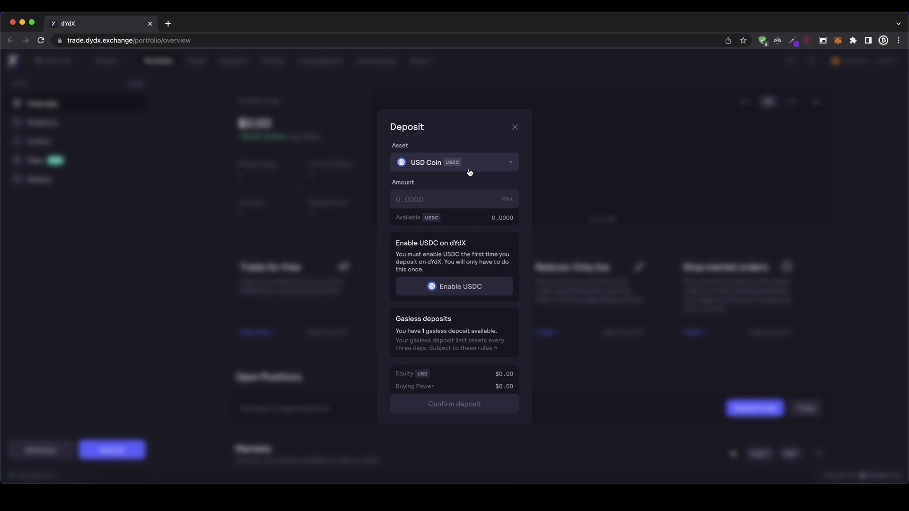
pyautogui.click(470, 172)
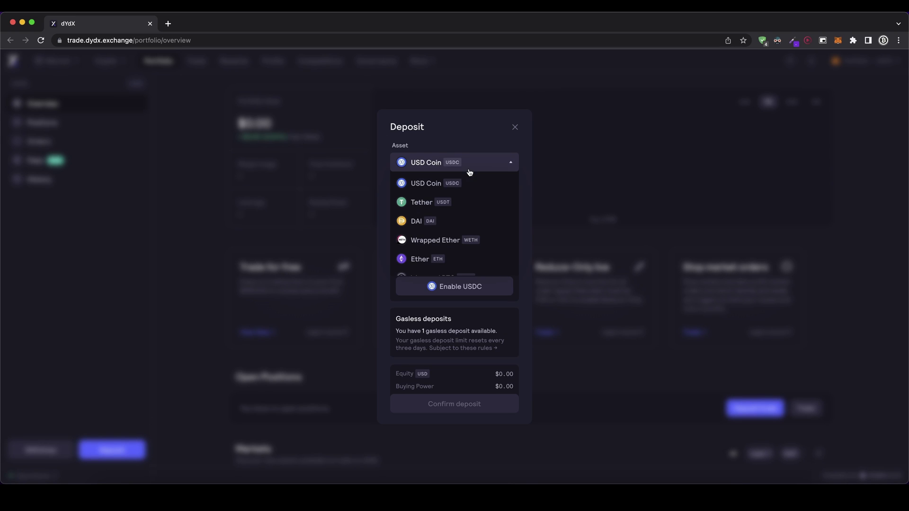
pyautogui.click(432, 259)
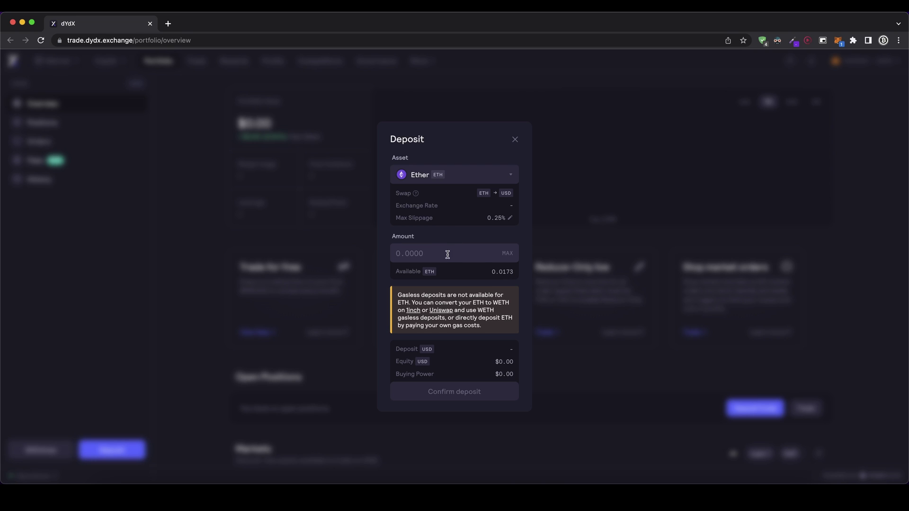
pyautogui.write('0.01')
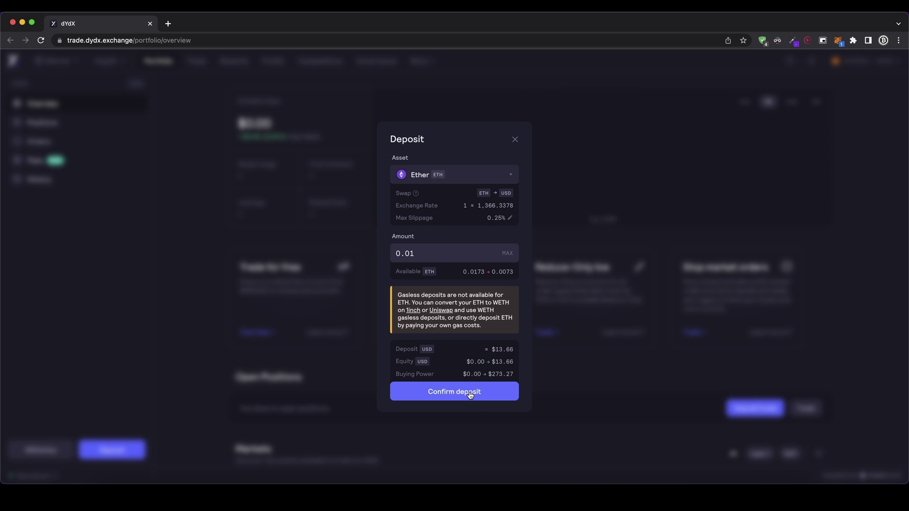
pyautogui.click(470, 394)
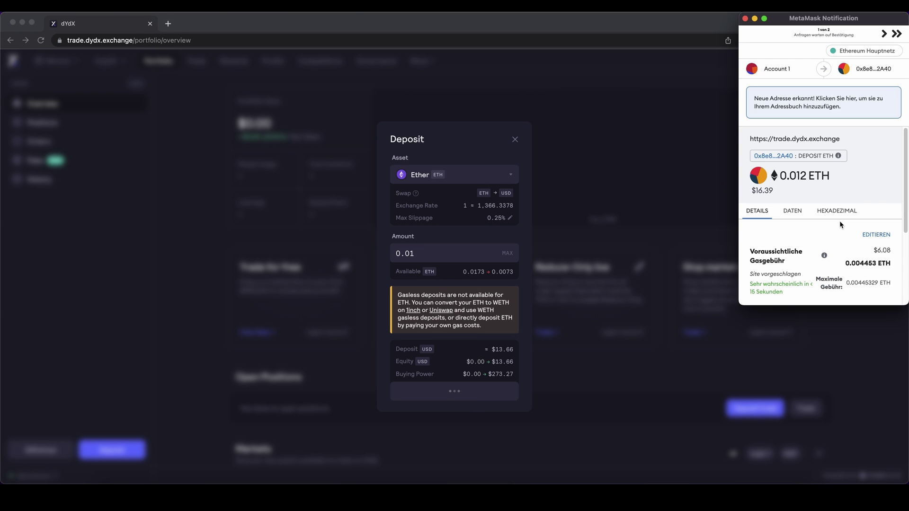
# Review the gas fee and total of the 0.012 ETH deposit request in MetaMask and approve it.
pyautogui.scroll(-3, 828, 215)
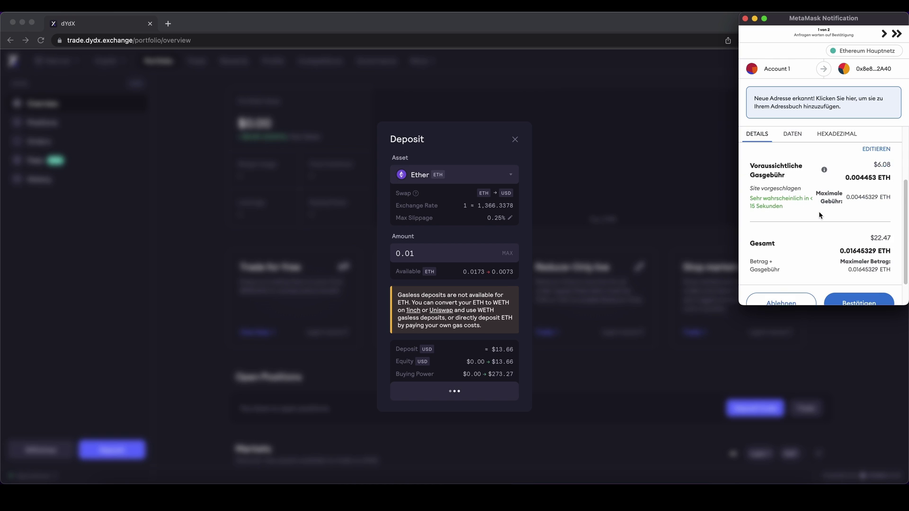
pyautogui.scroll(-2, 819, 216)
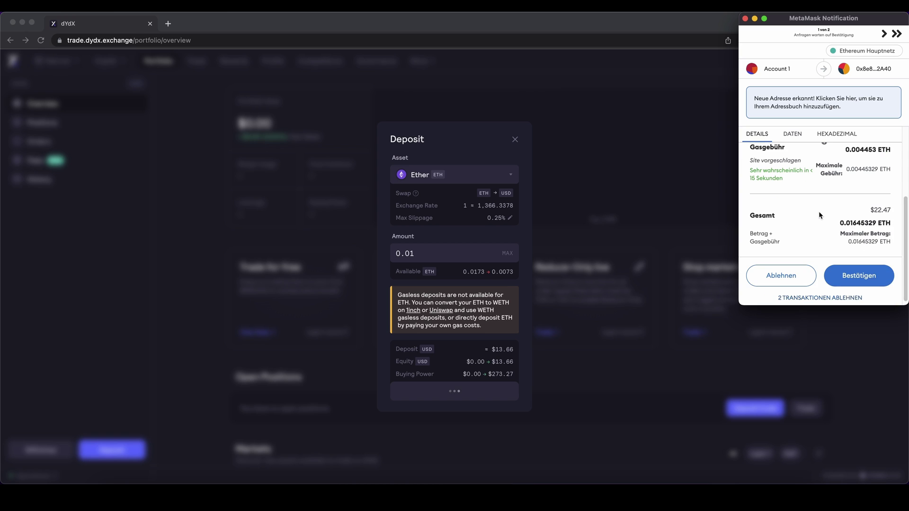
pyautogui.click(875, 273)
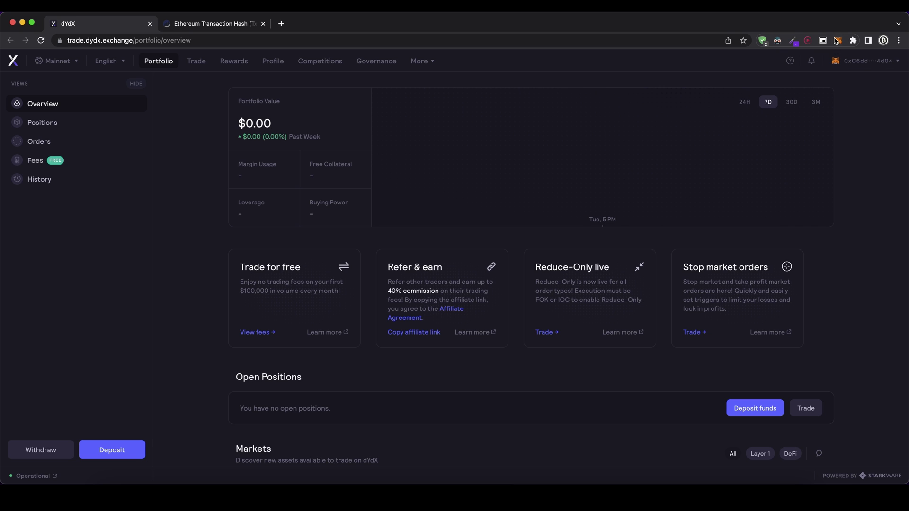
# Open the details of the 0.012 ETH deposit in MetaMask's activity and view it in the block explorer.
pyautogui.click(837, 42)
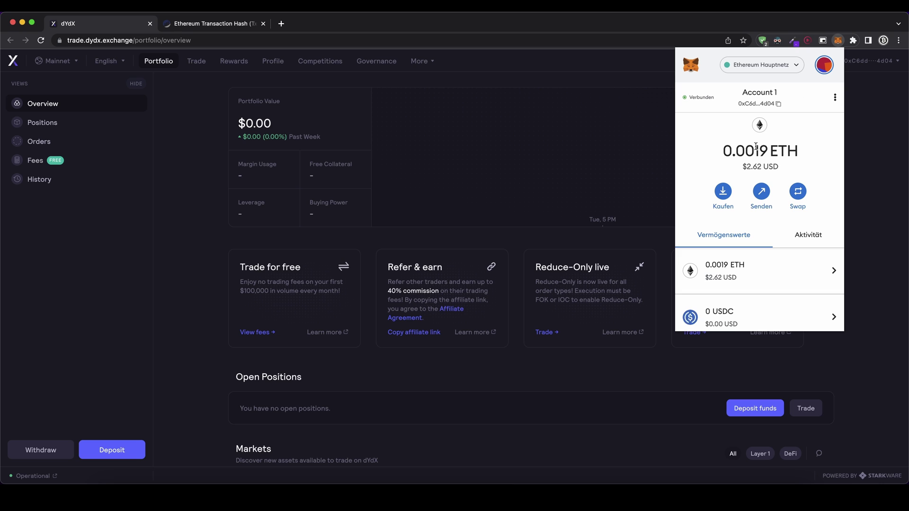
pyautogui.click(741, 266)
pyautogui.scroll(-2, 741, 265)
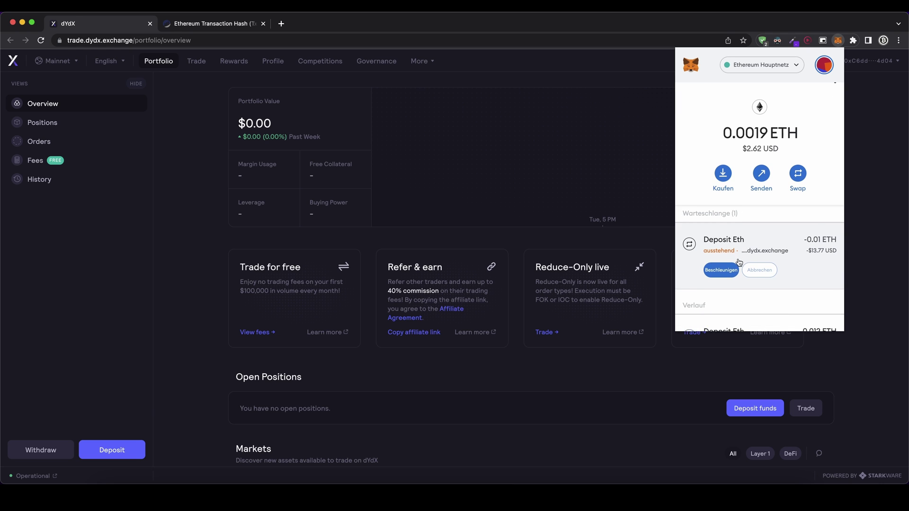
pyautogui.click(742, 308)
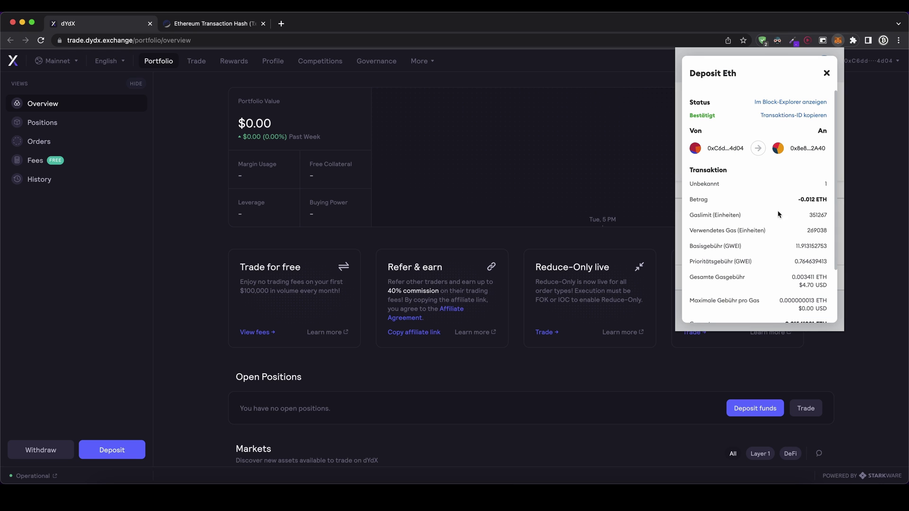
pyautogui.click(789, 102)
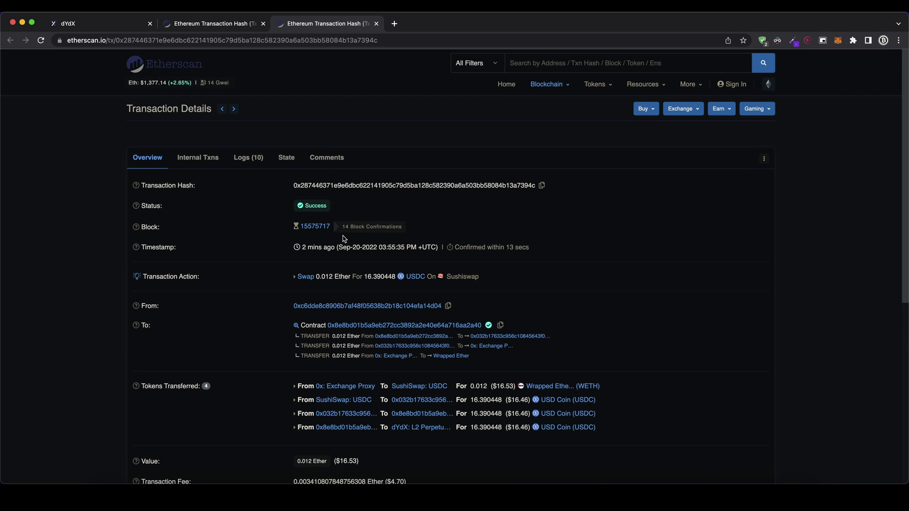
# Examine the deposit's block confirmations on Etherscan and close both transaction tabs.
pyautogui.moveTo(343, 229)
pyautogui.moveTo(344, 228); pyautogui.dragTo(402, 232)
pyautogui.click(436, 231)
pyautogui.moveTo(344, 228); pyautogui.dragTo(399, 229)
pyautogui.click(452, 227)
pyautogui.press('super+w')
pyautogui.press('super+w')
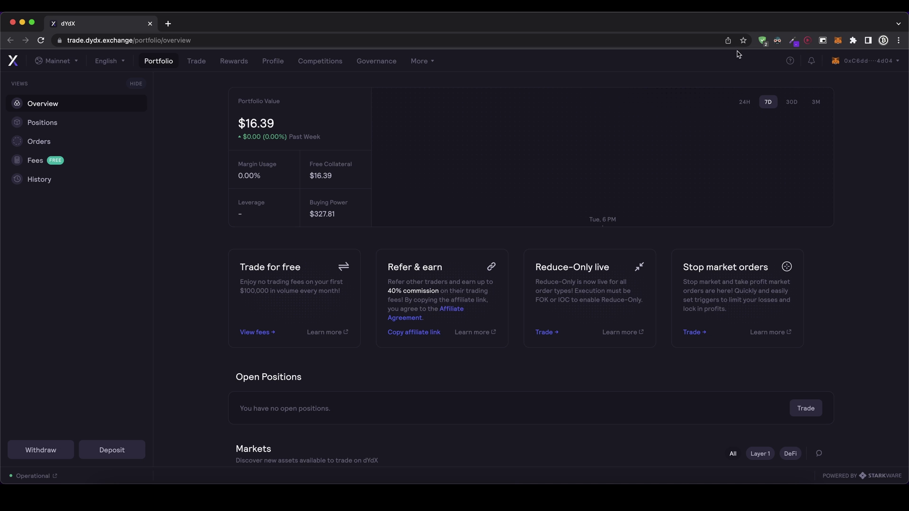
# Check the updated portfolio value on the dYdX overview page after the deposit.
pyautogui.moveTo(244, 124); pyautogui.dragTo(274, 128)
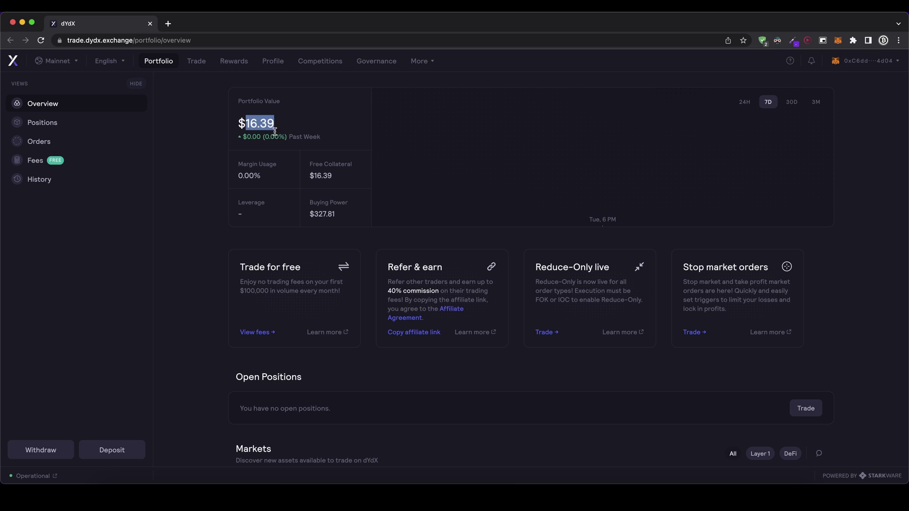
pyautogui.click(274, 129)
pyautogui.tripleClick(297, 128)
pyautogui.click(284, 129)
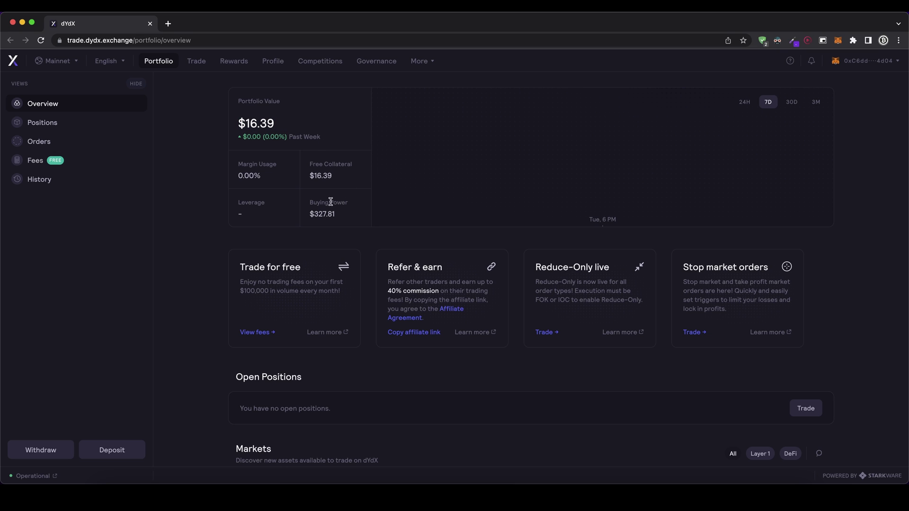
# Check the buying power on the portfolio overview and go to the trading page.
pyautogui.moveTo(313, 213); pyautogui.dragTo(348, 217)
pyautogui.click(348, 217)
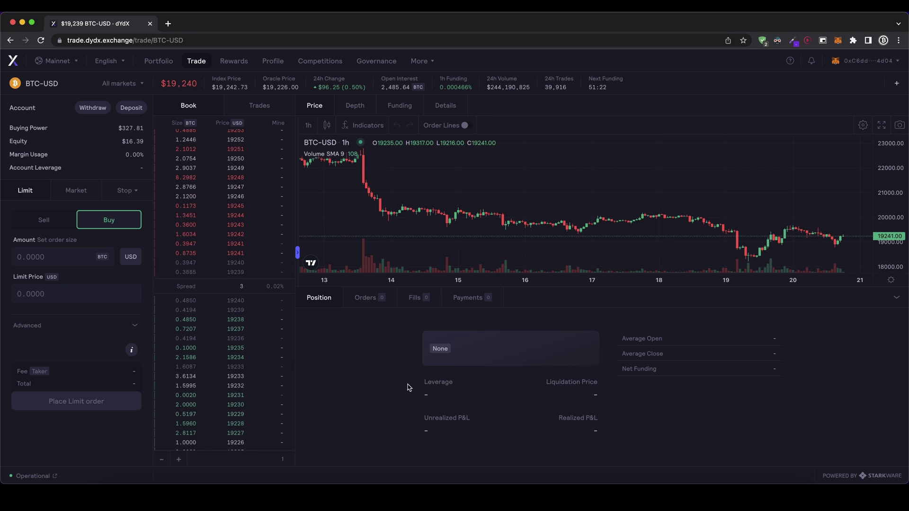
# Browse the list of all available markets and open the EOS-USD market.
pyautogui.click(114, 88)
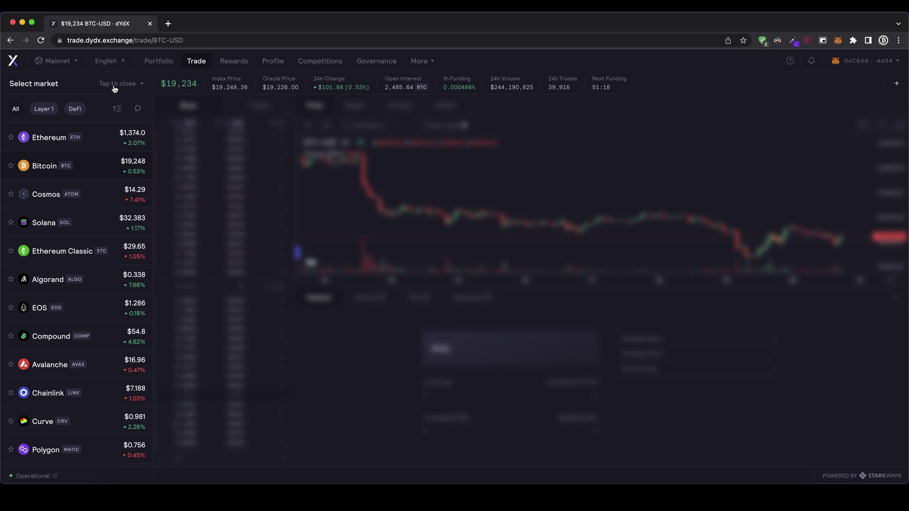
pyautogui.scroll(-10, 84, 223)
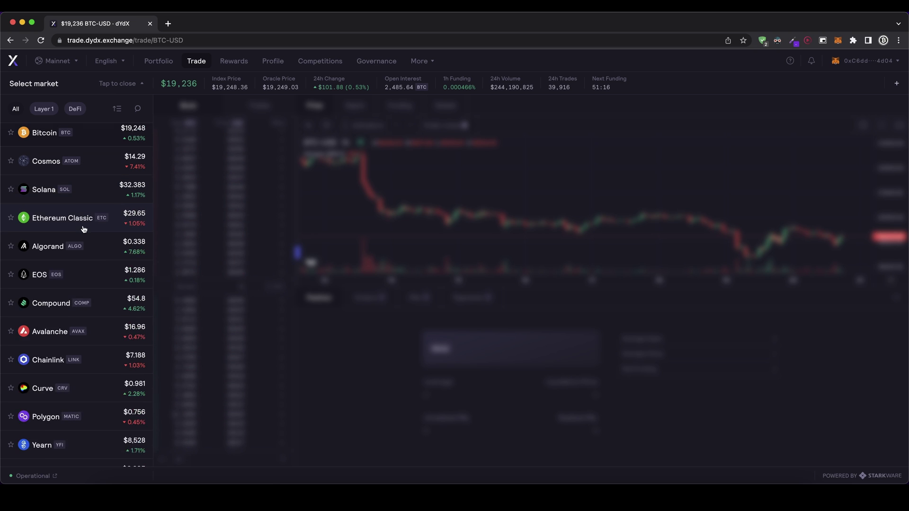
pyautogui.scroll(-6, 85, 224)
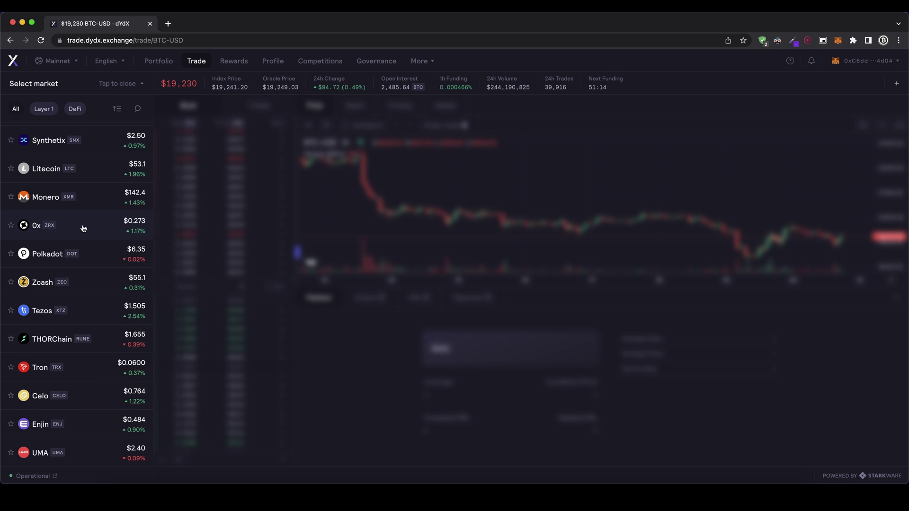
pyautogui.scroll(15, 80, 237)
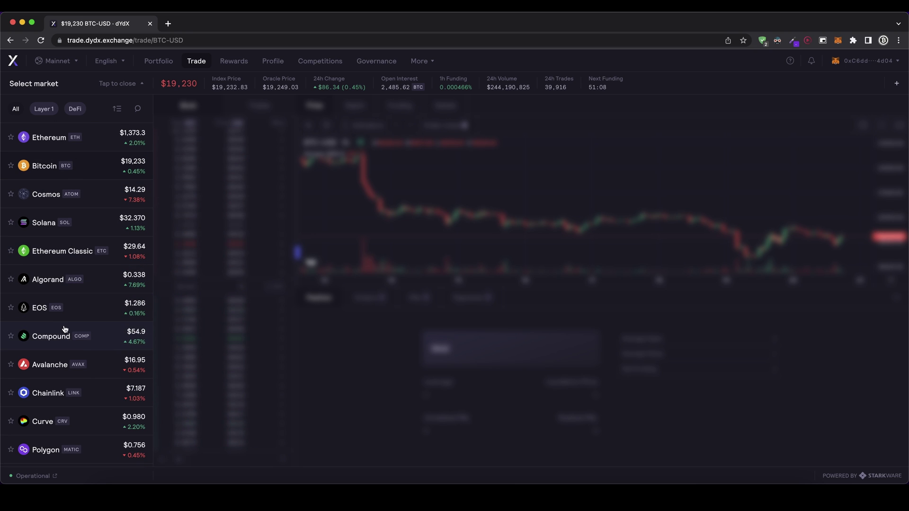
pyautogui.scroll(-3, 66, 329)
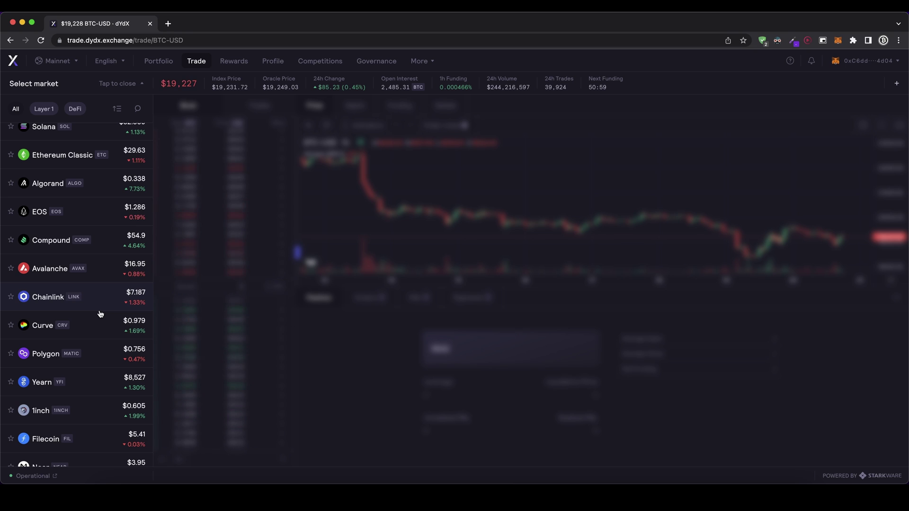
pyautogui.click(77, 211)
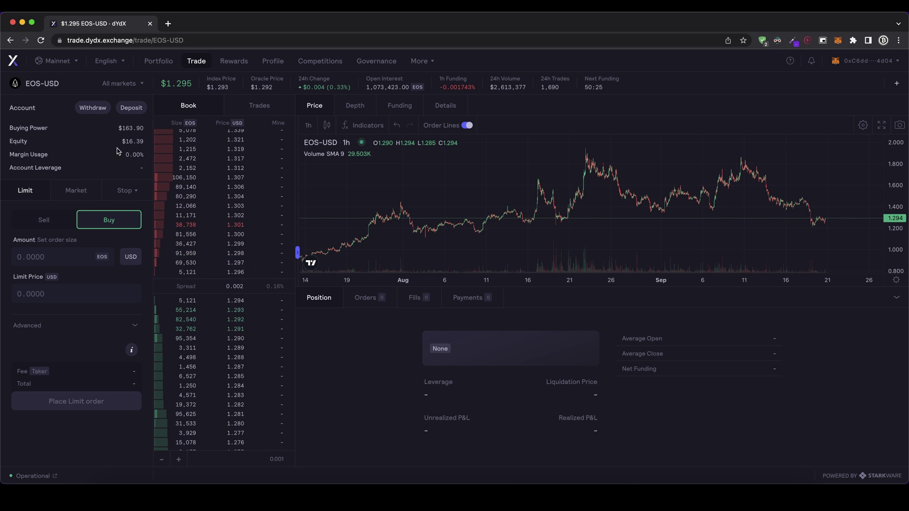
# Remove the Volume SMA indicator from the EOS-USD price chart and look through the available chart intervals.
pyautogui.moveTo(124, 140); pyautogui.dragTo(139, 129)
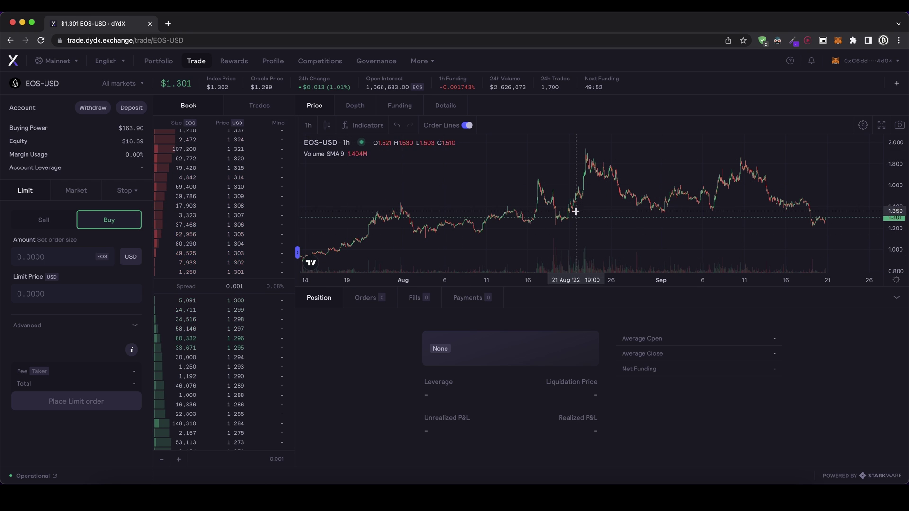
pyautogui.scroll(3, 662, 208)
pyautogui.scroll(5, 660, 212)
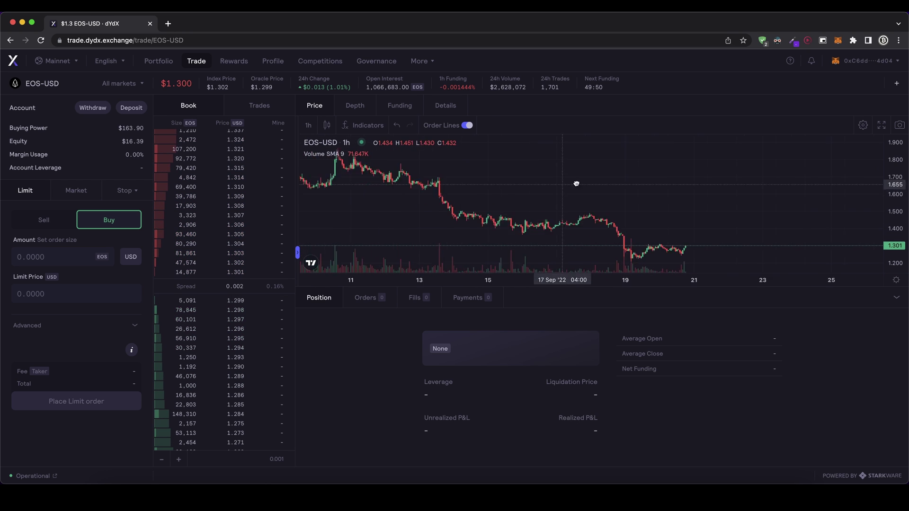
pyautogui.scroll(2, 595, 194)
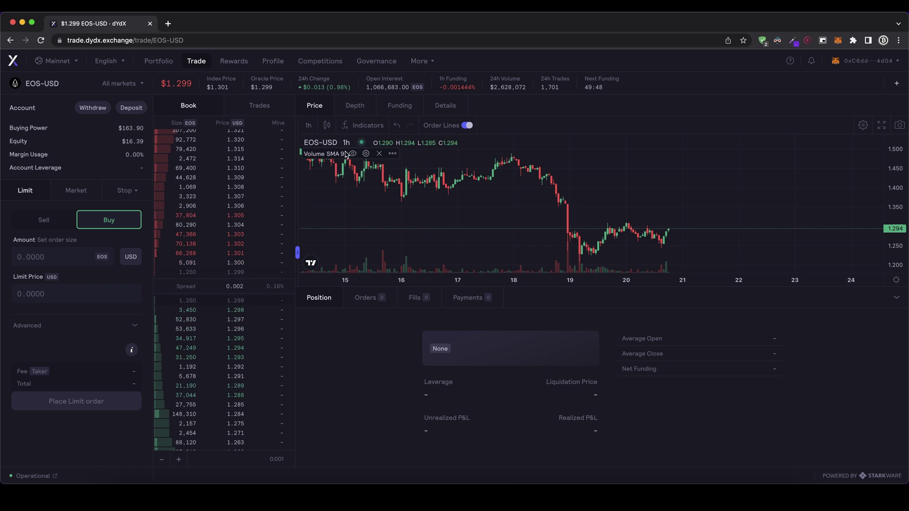
pyautogui.click(378, 154)
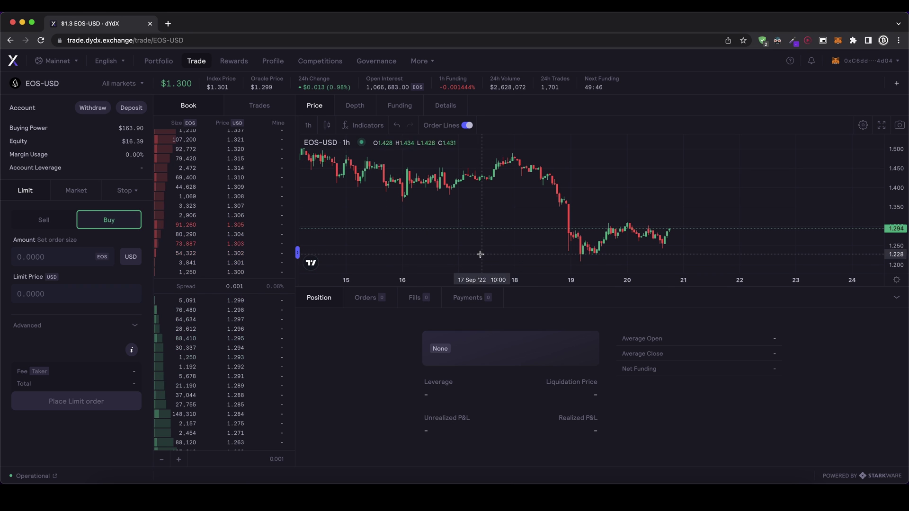
pyautogui.click(310, 126)
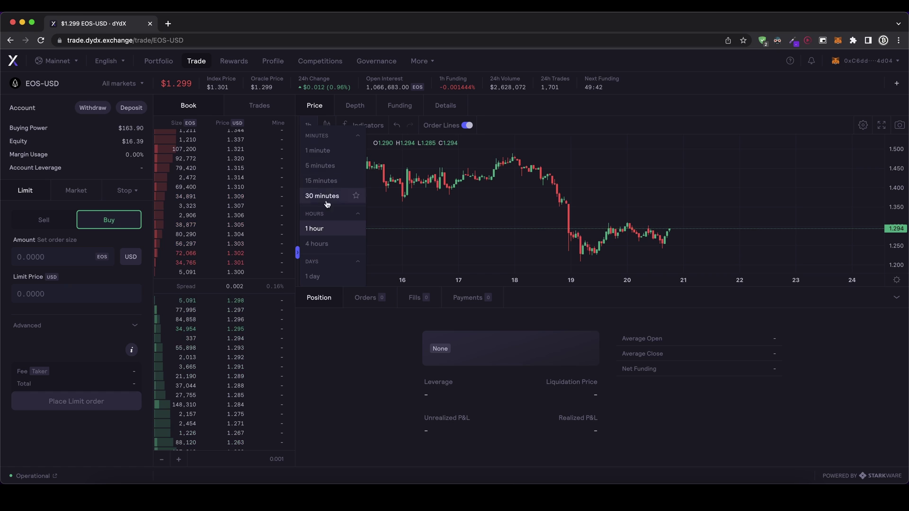
pyautogui.click(558, 190)
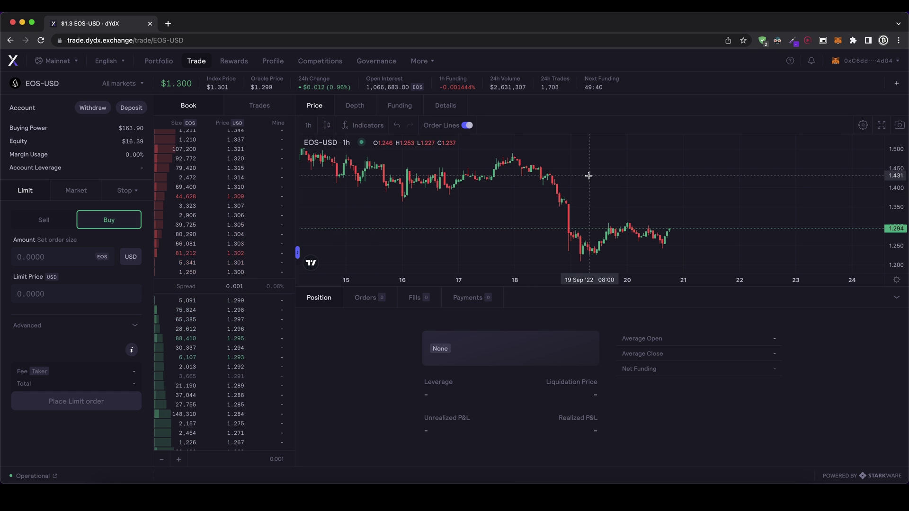
# Try drawing a trend line on the EOS-USD chart from about 16 Sep to 21 Sep, discard it and hide the drawing tools.
pyautogui.click(298, 254)
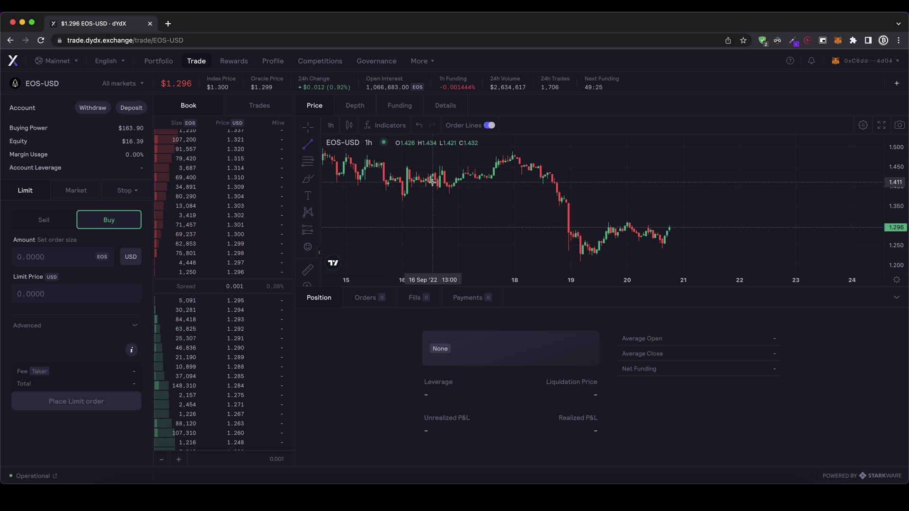
pyautogui.click(419, 202)
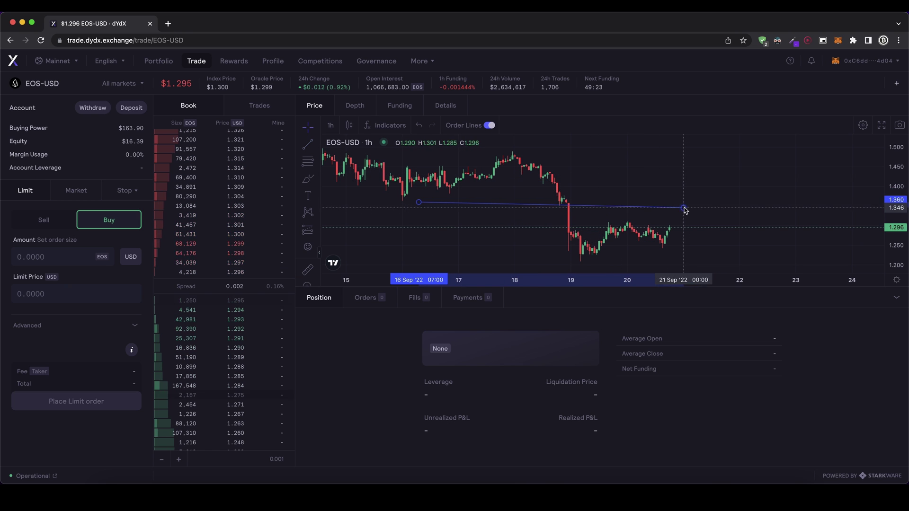
pyautogui.click(683, 207)
pyautogui.click(679, 151)
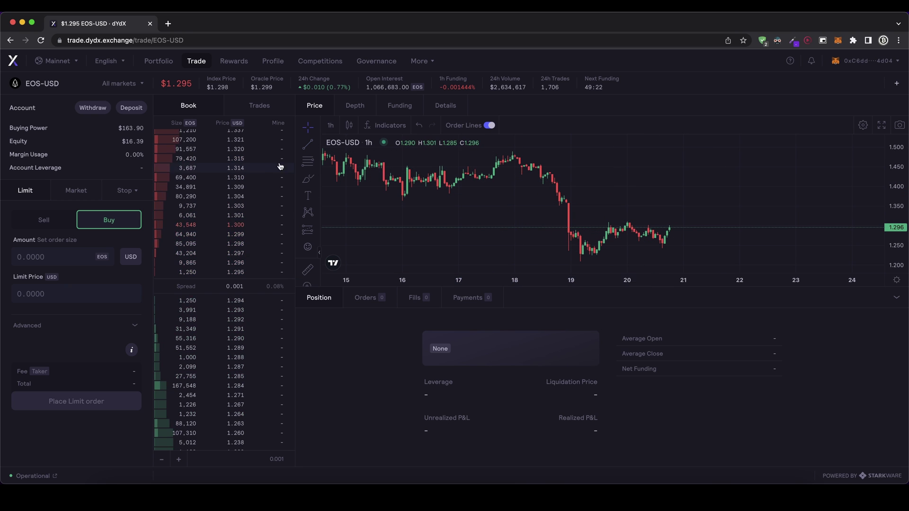
pyautogui.click(319, 253)
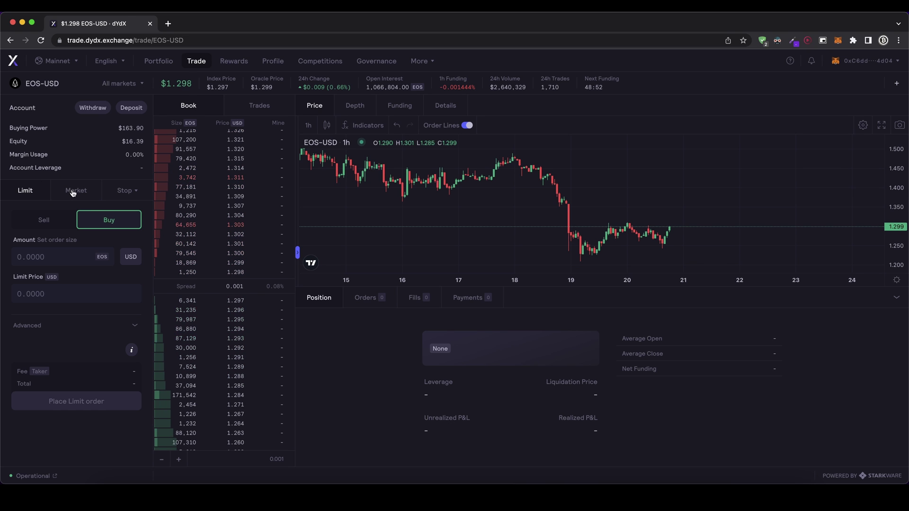
# Examine the stop and take-profit order types offered for the EOS-USD order.
pyautogui.click(124, 191)
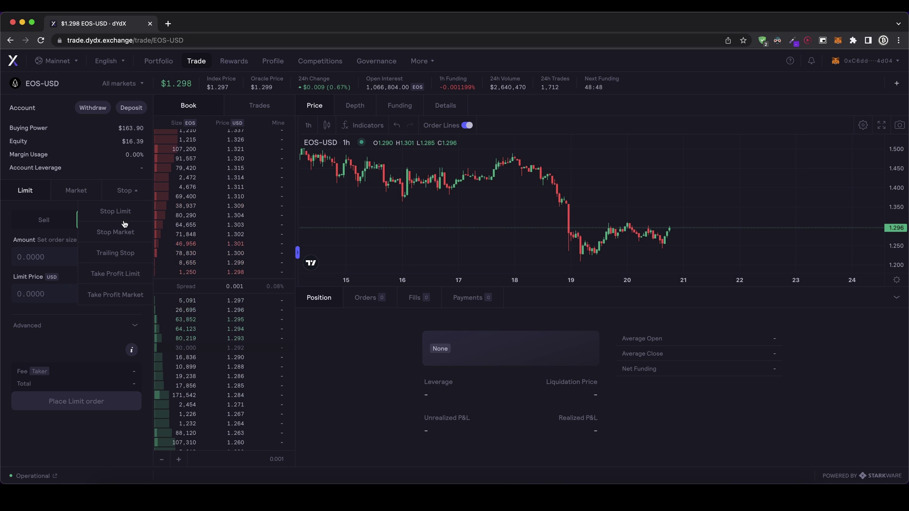
pyautogui.click(131, 194)
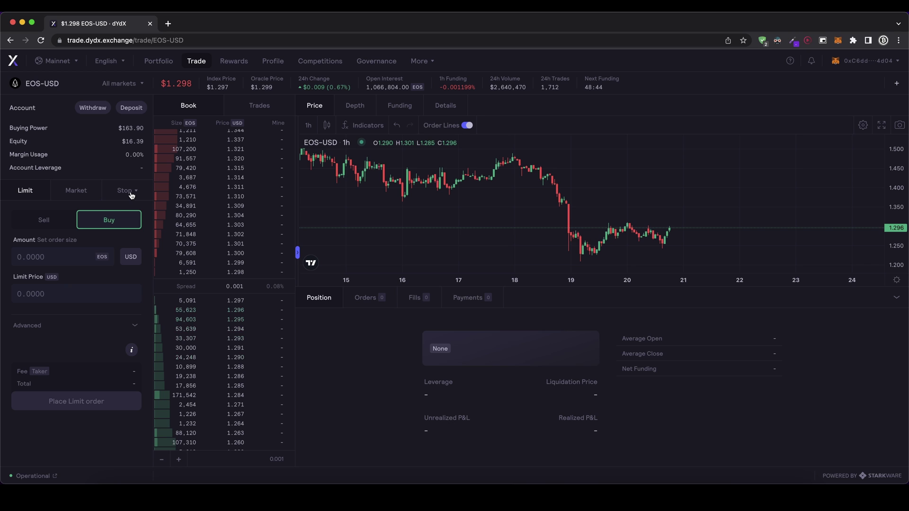
pyautogui.click(132, 193)
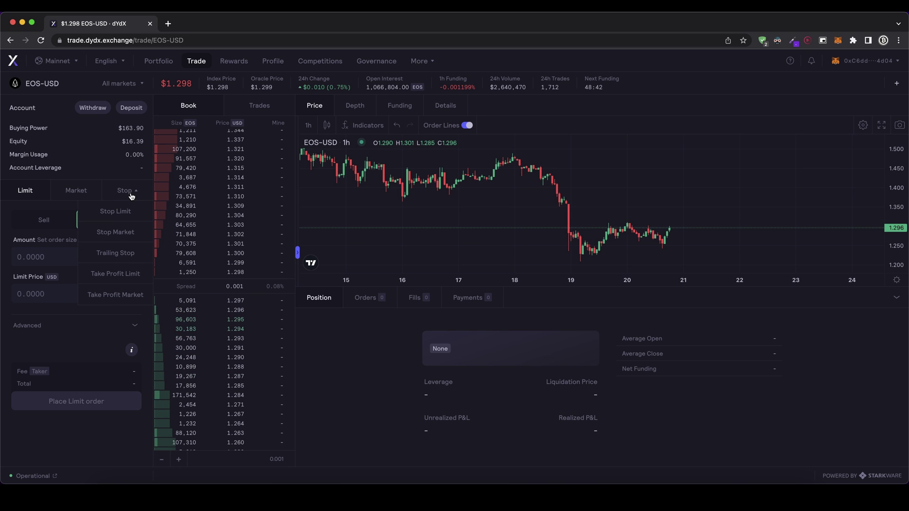
pyautogui.click(131, 195)
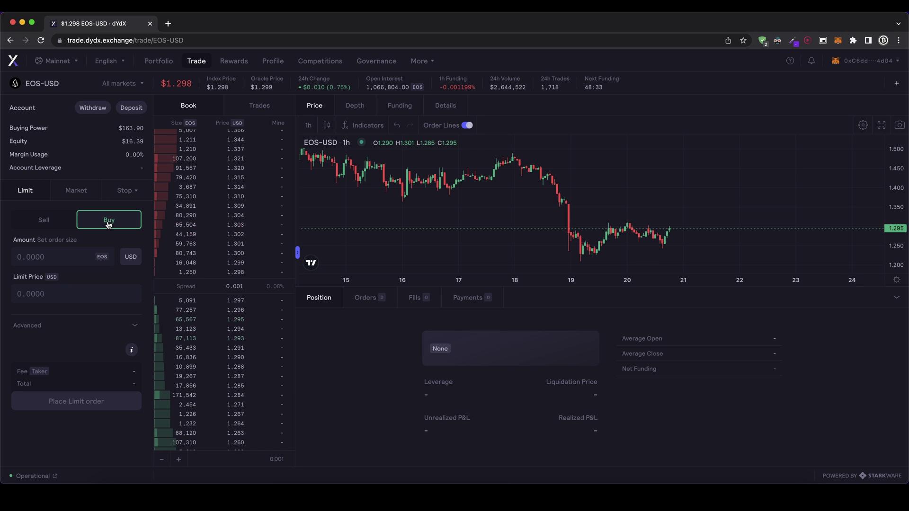
# Set up a market buy order for 10 EOS.
pyautogui.click(74, 191)
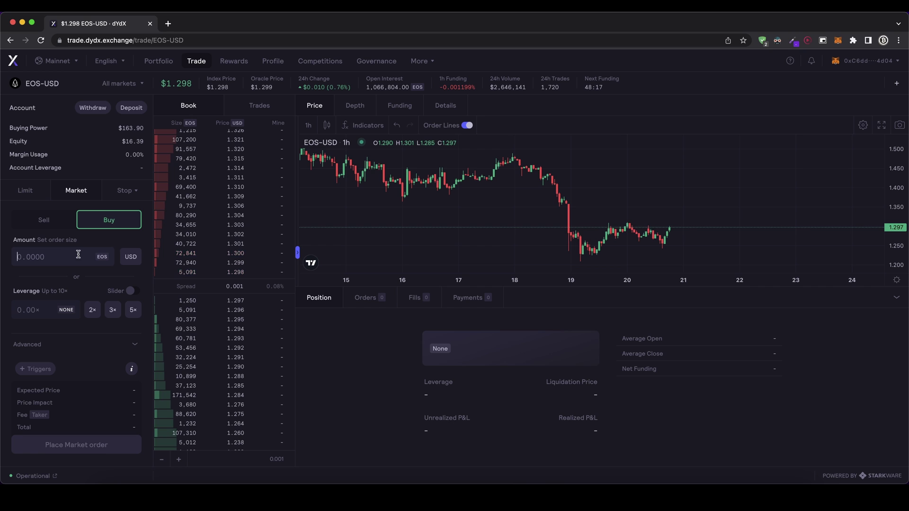
pyautogui.write('10')
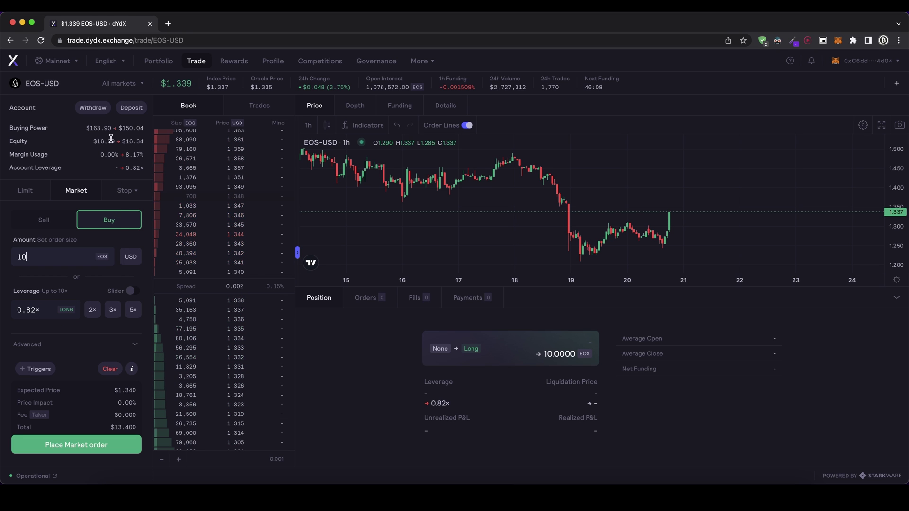
# Try an order amount of 20 EOS, the 2× leverage preset and 10× on the leverage slider.
pyautogui.moveTo(29, 254); pyautogui.dragTo(10, 256)
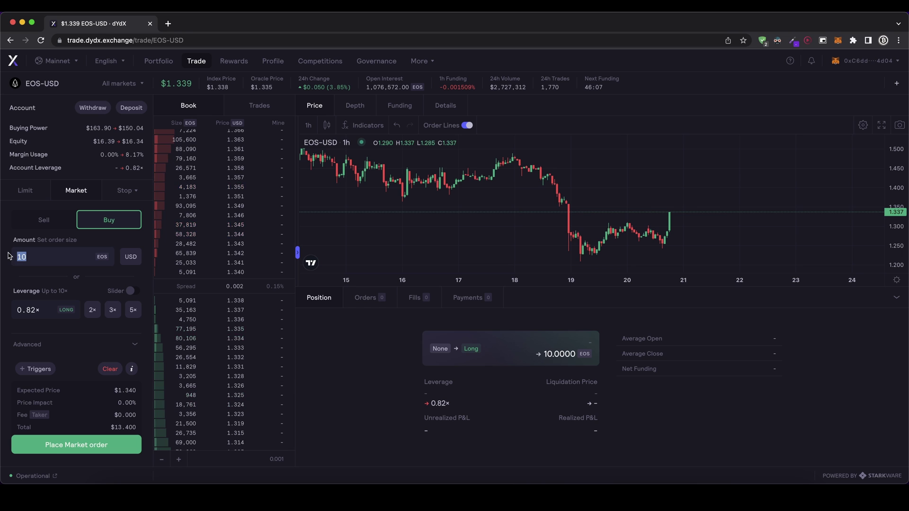
pyautogui.write('20')
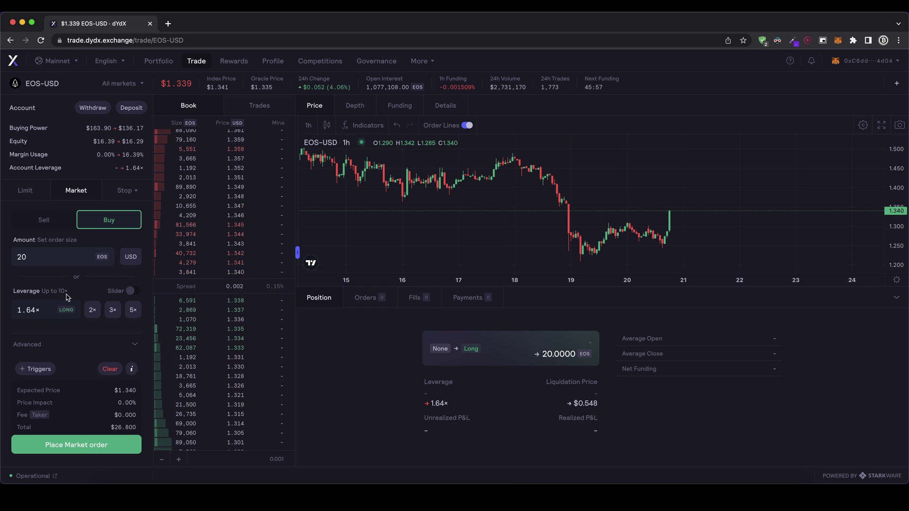
pyautogui.click(93, 309)
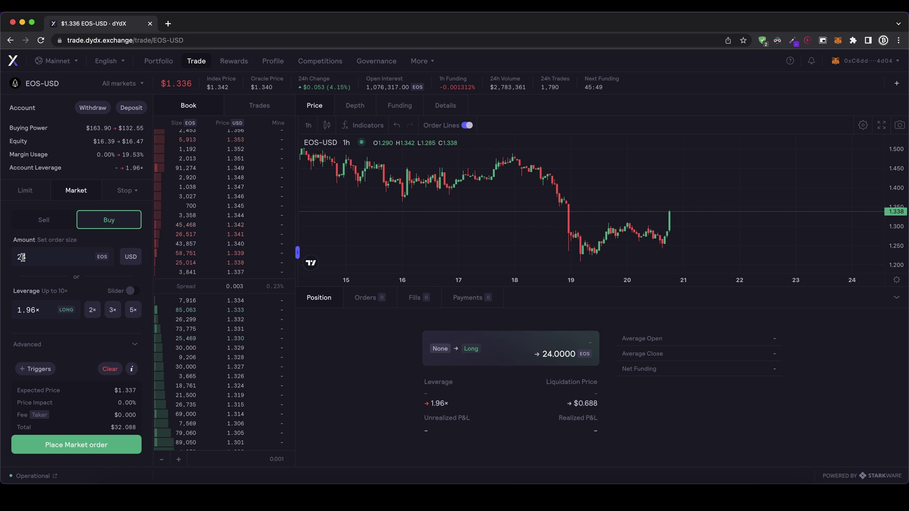
pyautogui.click(130, 292)
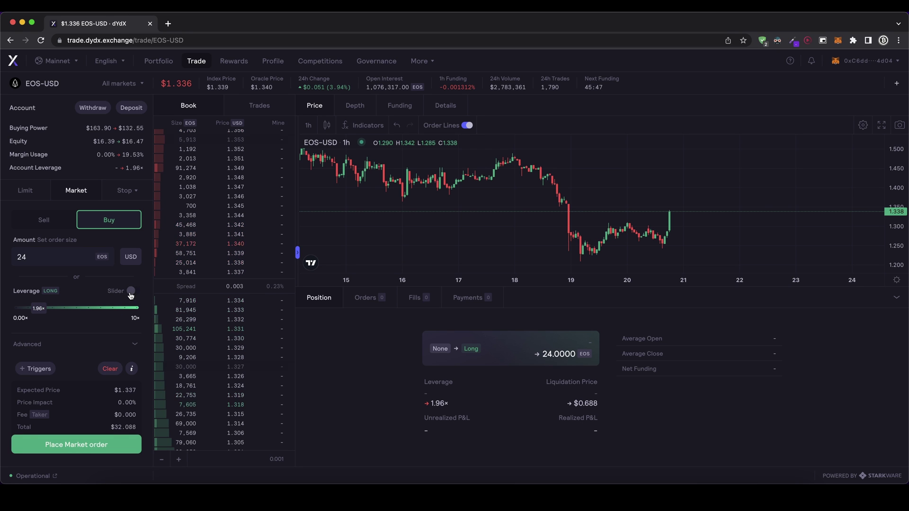
pyautogui.moveTo(40, 316); pyautogui.dragTo(137, 312)
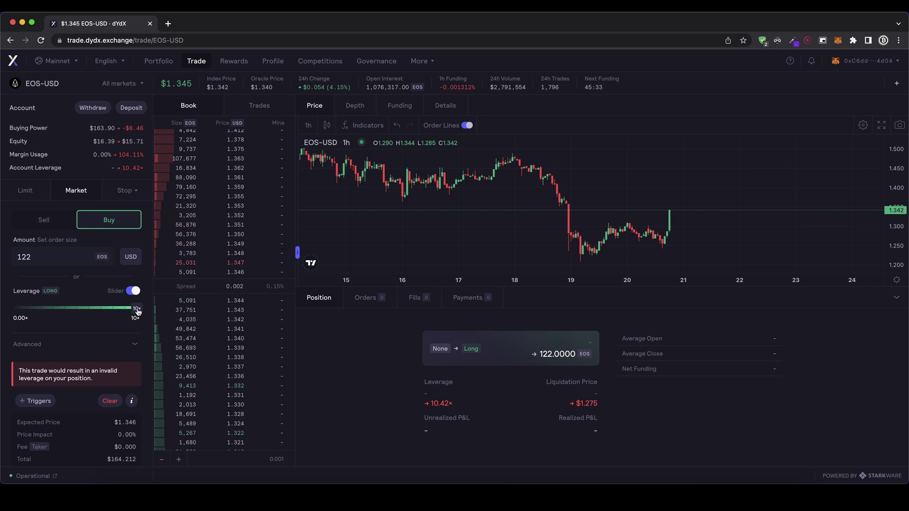
# Set the order amount to 10 EOS, turn off the leverage slider and place the market buy order.
pyautogui.doubleClick(40, 254)
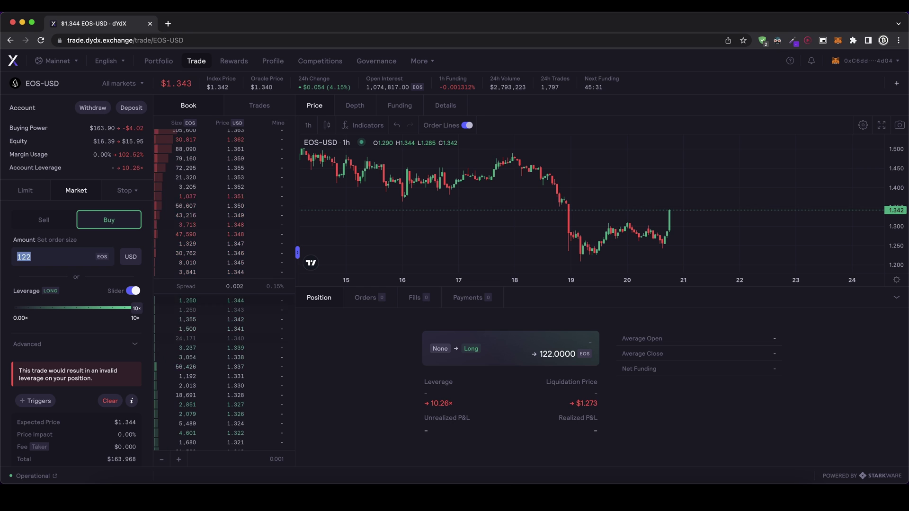
pyautogui.write('10')
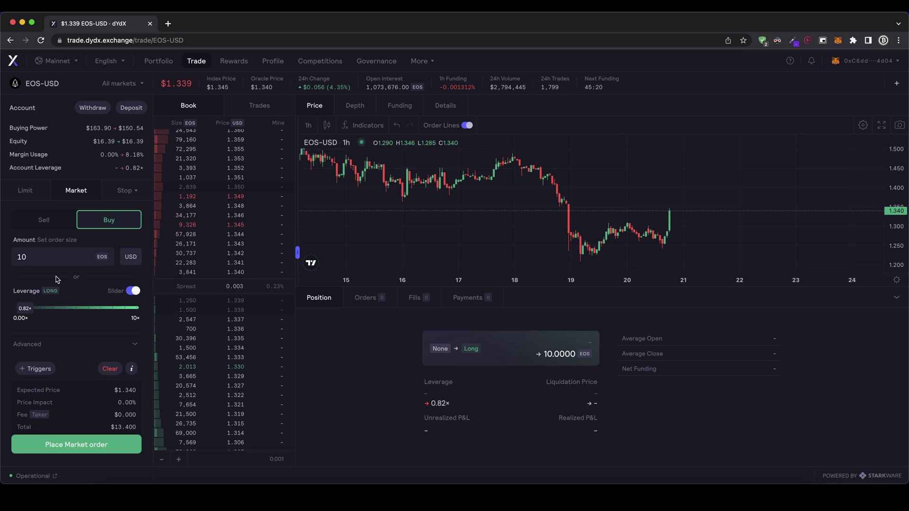
pyautogui.click(133, 291)
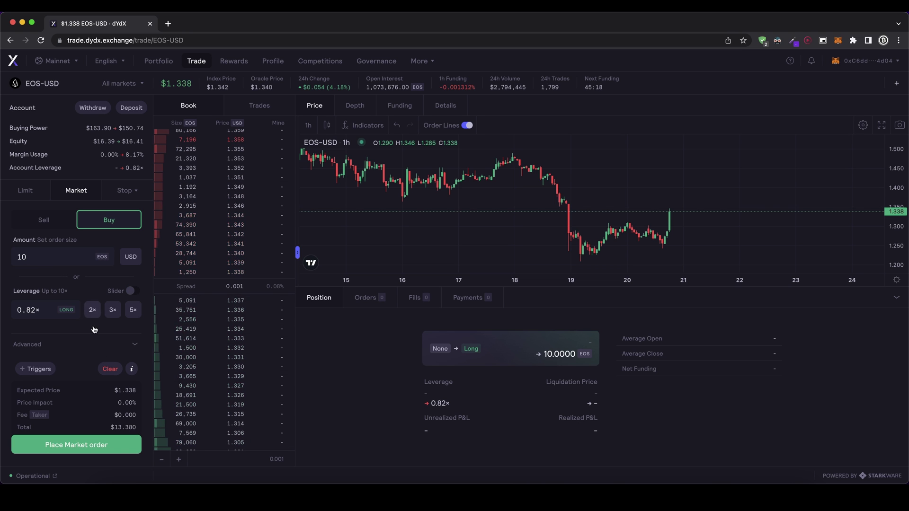
pyautogui.click(81, 451)
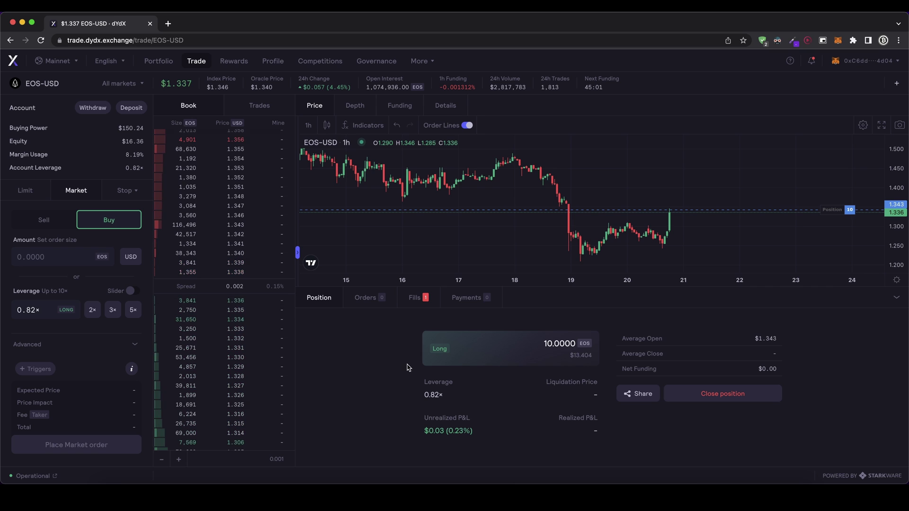
# Review the orders, the filled trade and the open position for EOS-USD.
pyautogui.click(380, 303)
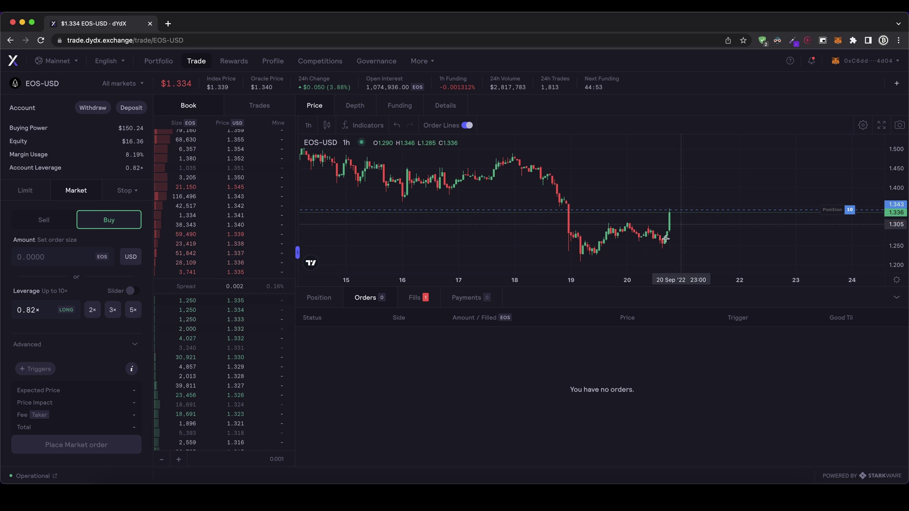
pyautogui.click(420, 302)
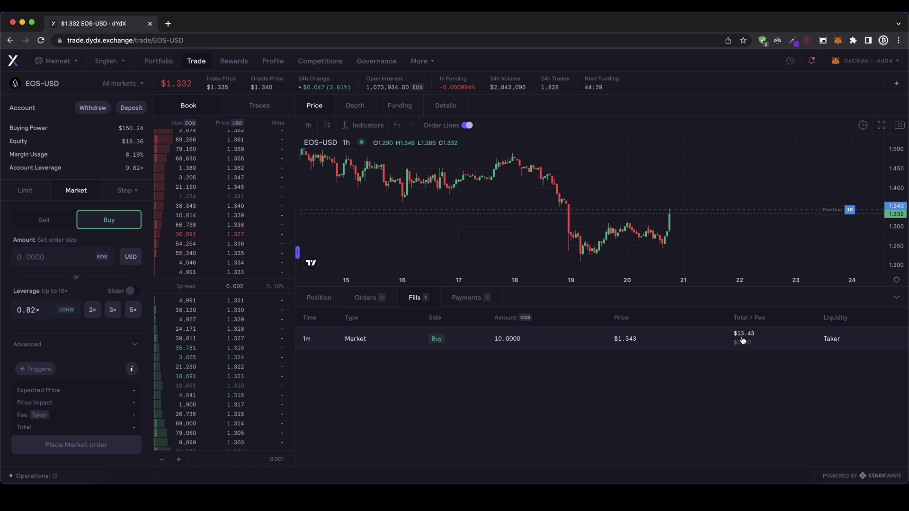
pyautogui.click(319, 297)
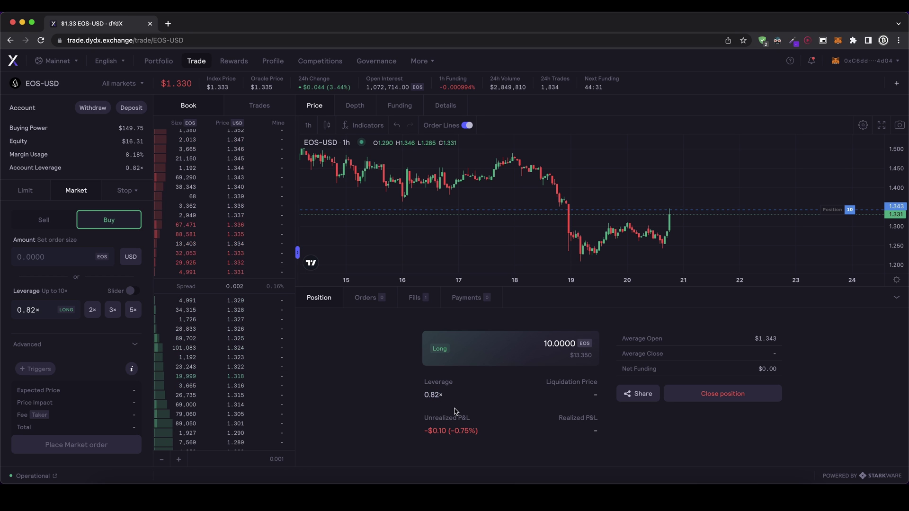
# Examine the EOS position's unrealized P&L, the portfolio overview with its open positions, and the EOS-USD price chart.
pyautogui.moveTo(427, 432); pyautogui.dragTo(475, 432)
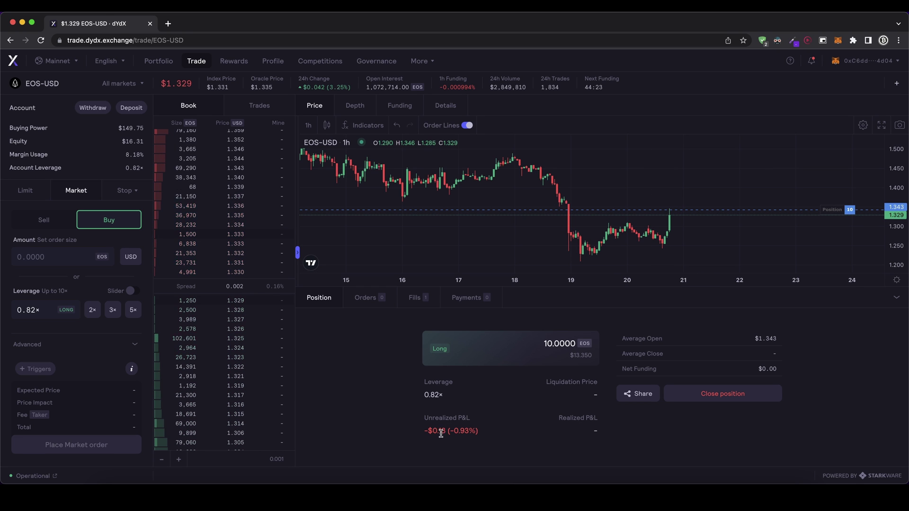
pyautogui.moveTo(441, 432); pyautogui.dragTo(460, 432)
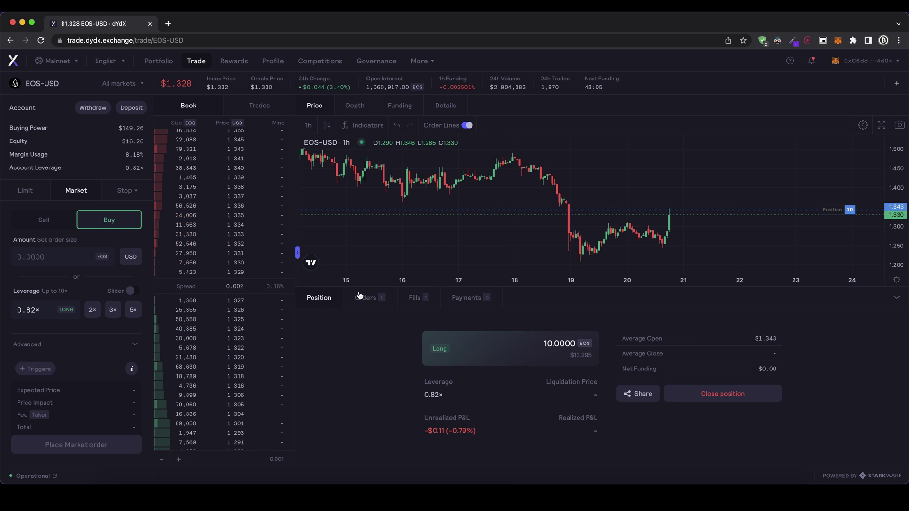
pyautogui.click(160, 66)
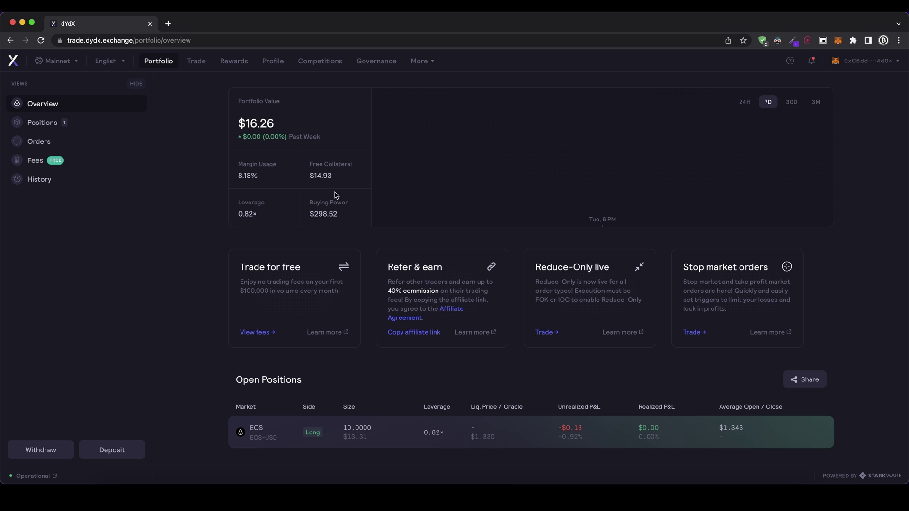
pyautogui.click(276, 439)
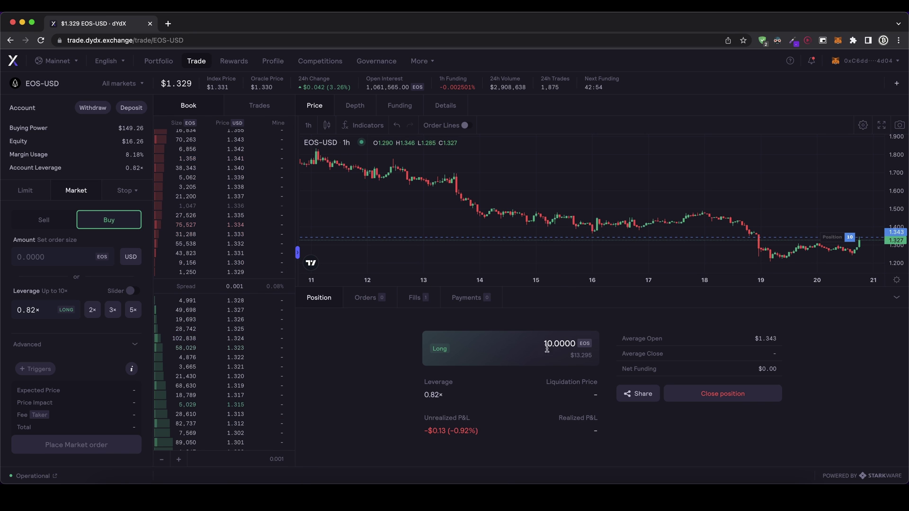
pyautogui.scroll(3, 539, 218)
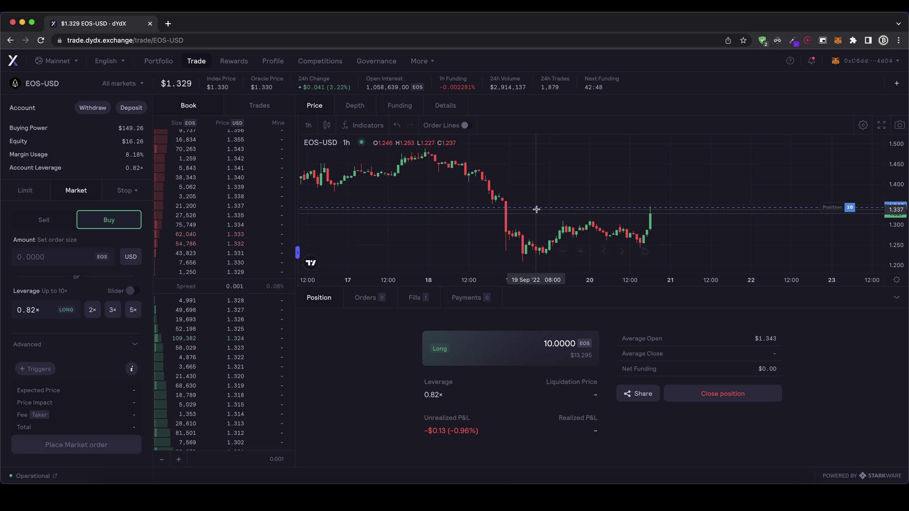
# Close the long EOS-USD position with an amount of 10 EOS, trying the 50% preset first.
pyautogui.click(731, 400)
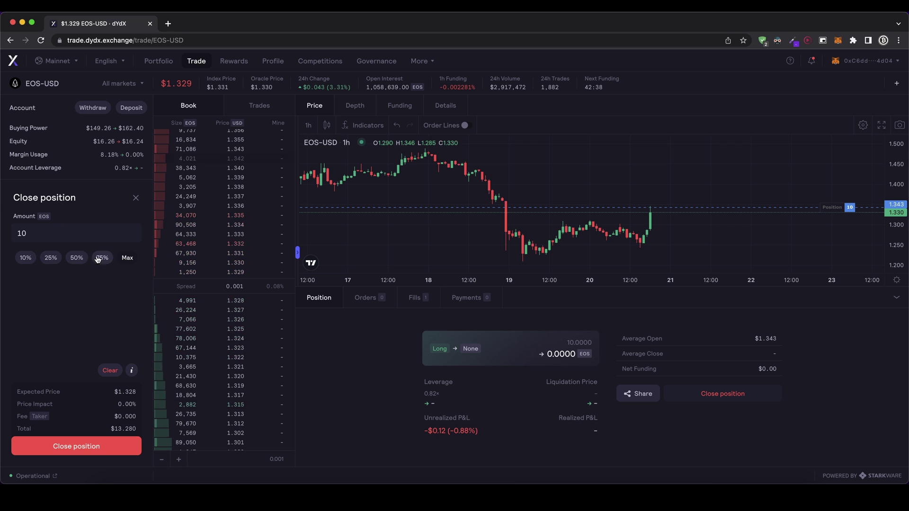
pyautogui.click(77, 258)
pyautogui.click(27, 234)
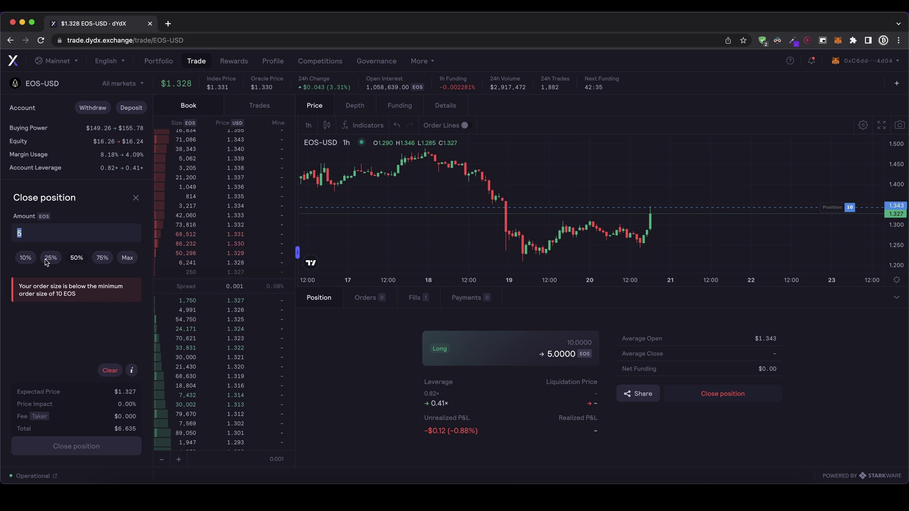
pyautogui.press('BackSpace')
pyautogui.write('10')
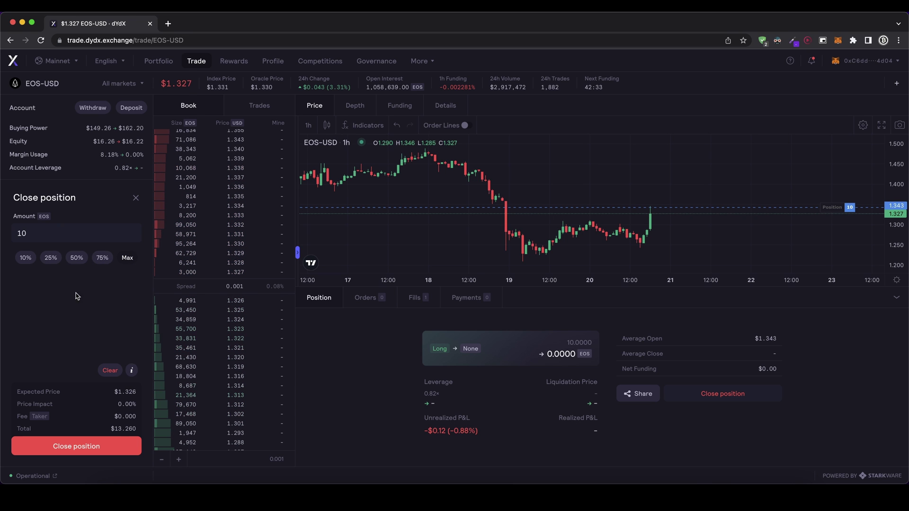
pyautogui.click(78, 450)
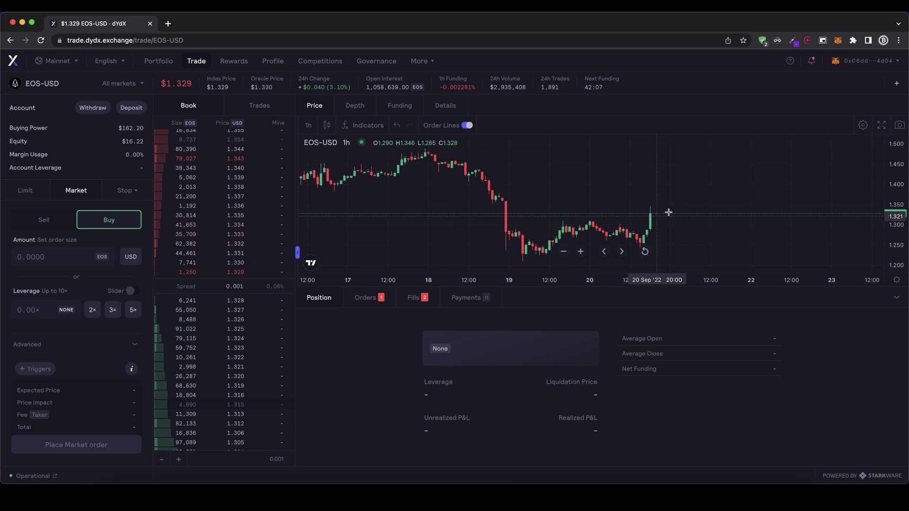
# Switch the EOS-USD order form to a limit sell order.
pyautogui.click(57, 221)
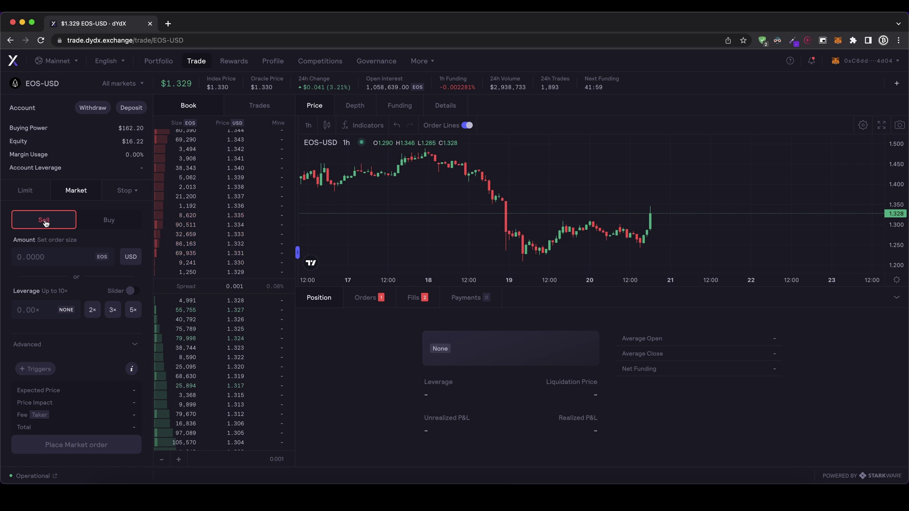
pyautogui.click(34, 198)
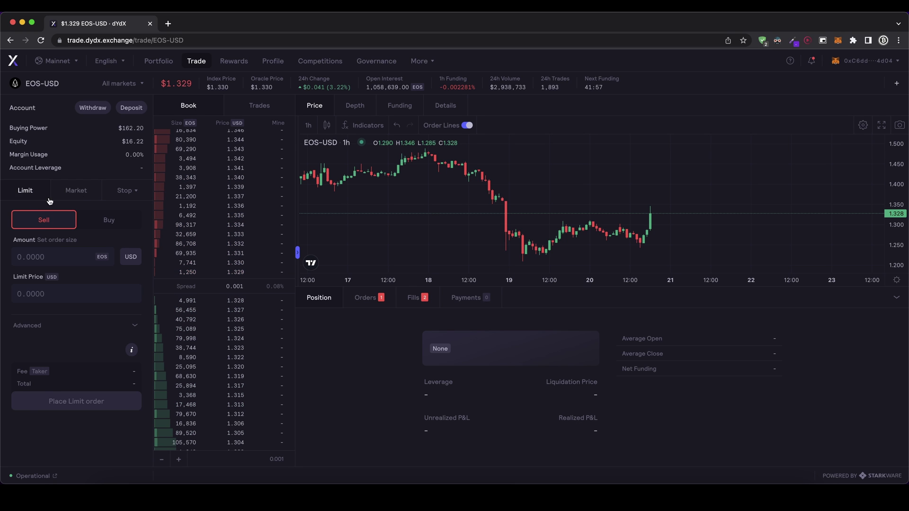
pyautogui.click(81, 195)
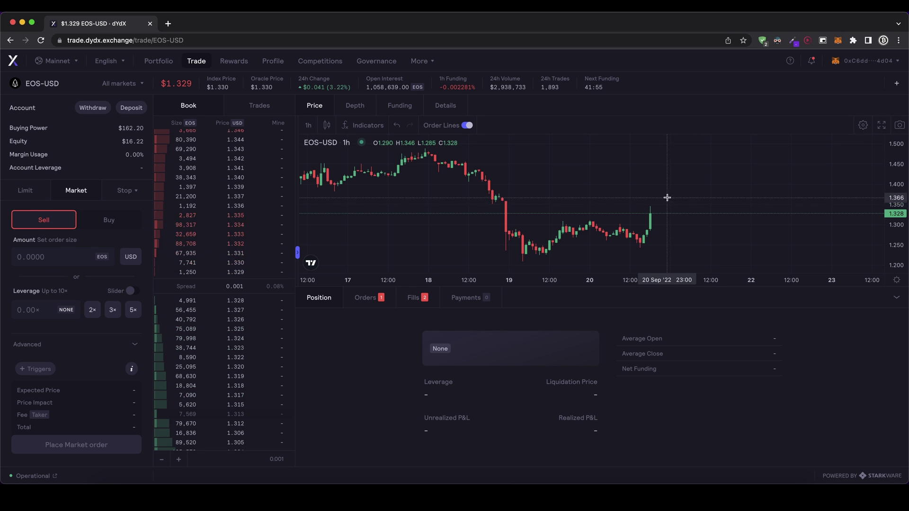
pyautogui.click(25, 189)
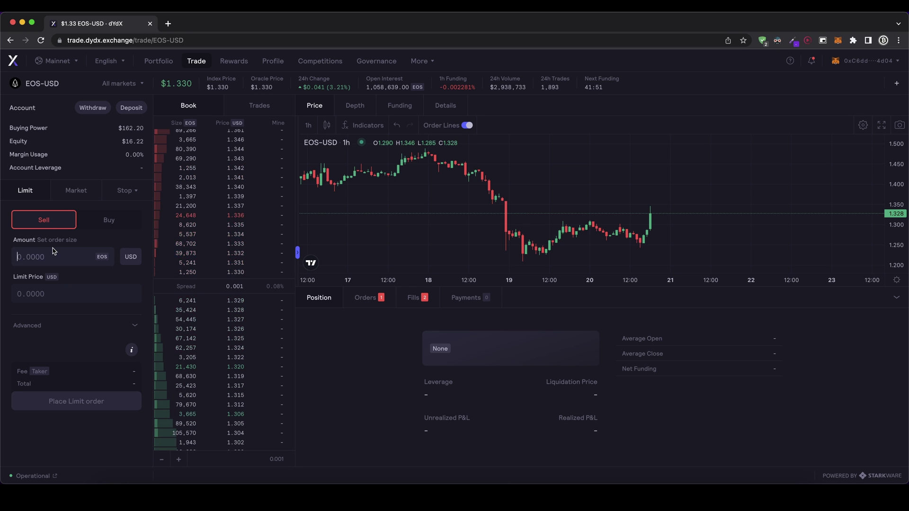
# Place a limit sell order for 10 EOS at a limit price of 1.36 USD.
pyautogui.write('10')
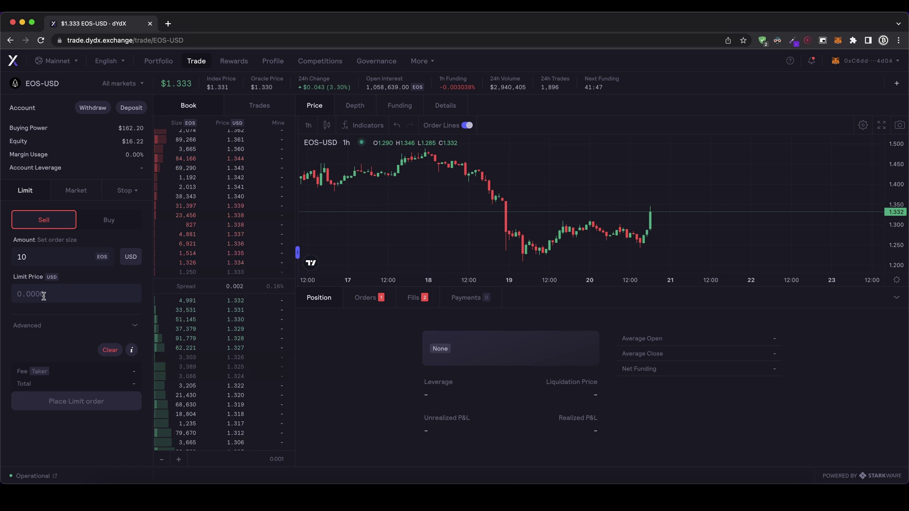
pyautogui.click(43, 296)
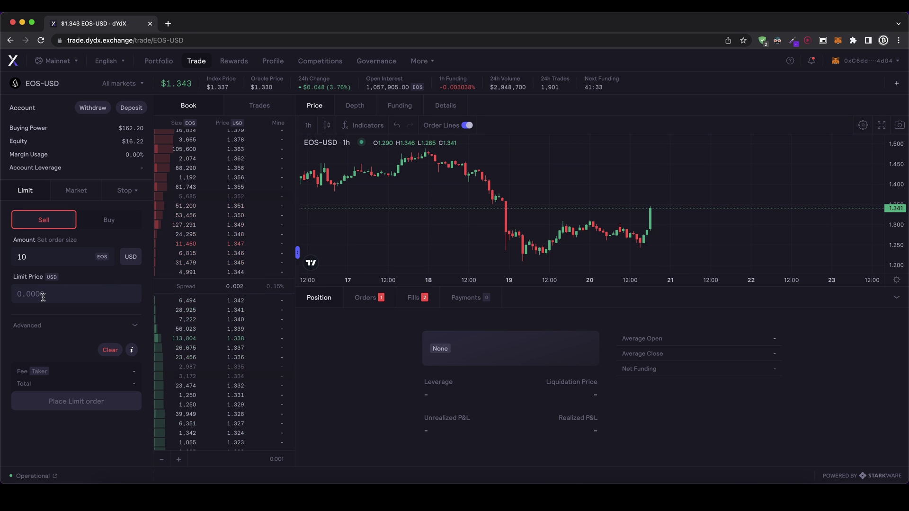
pyautogui.write('1.36')
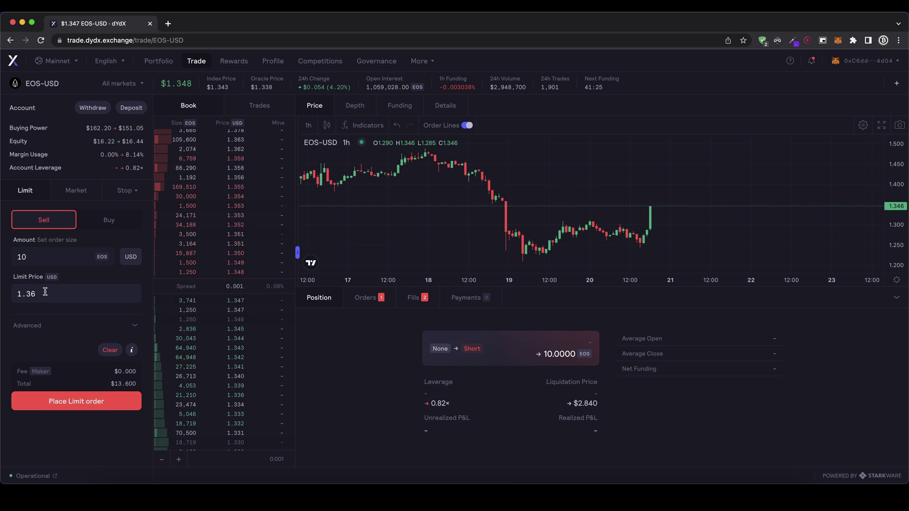
pyautogui.click(85, 404)
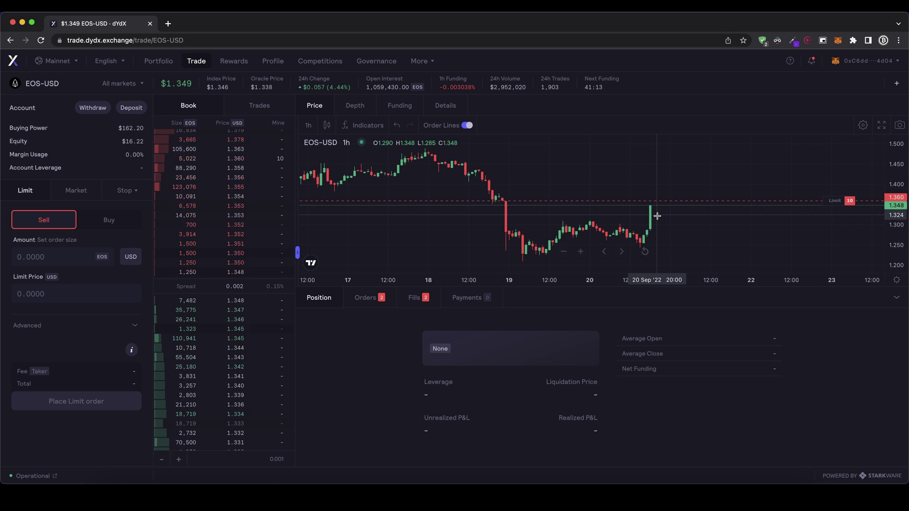
# Examine the open limit sell order's details, including its price and its Good Til date.
pyautogui.click(368, 300)
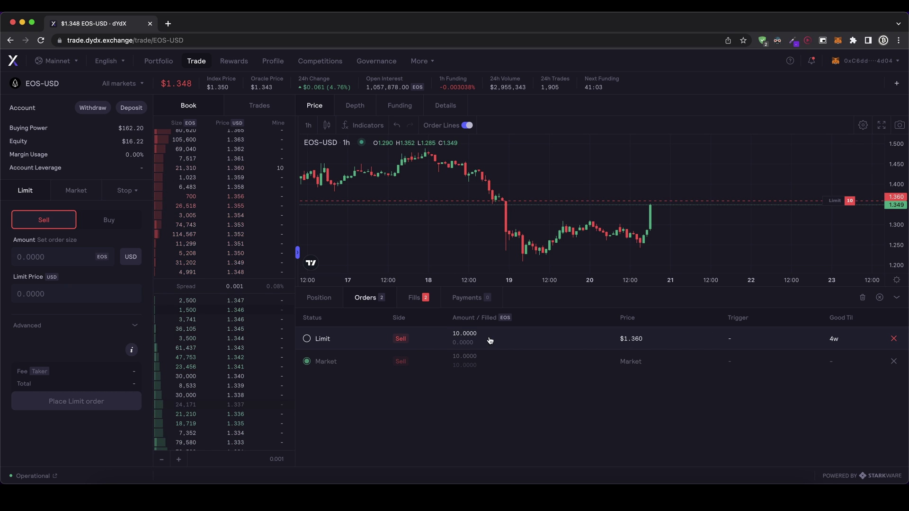
pyautogui.click(434, 340)
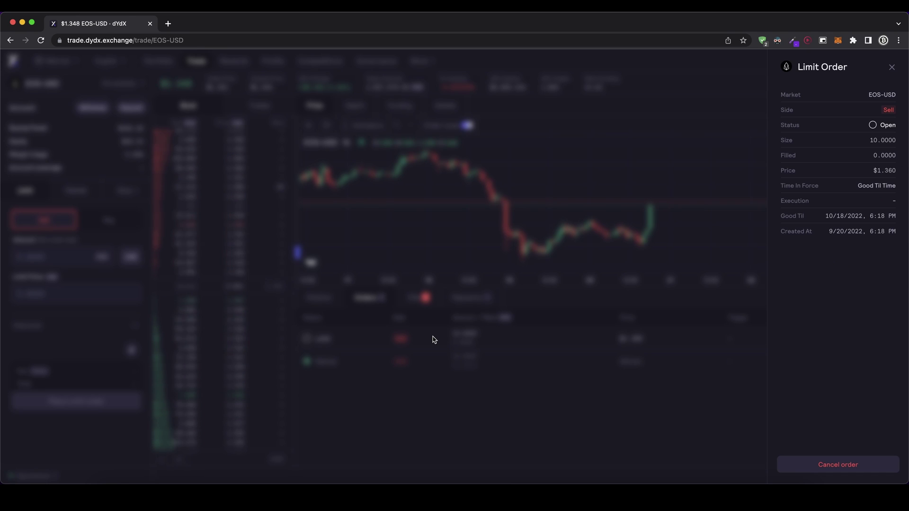
pyautogui.doubleClick(880, 170)
pyautogui.click(886, 176)
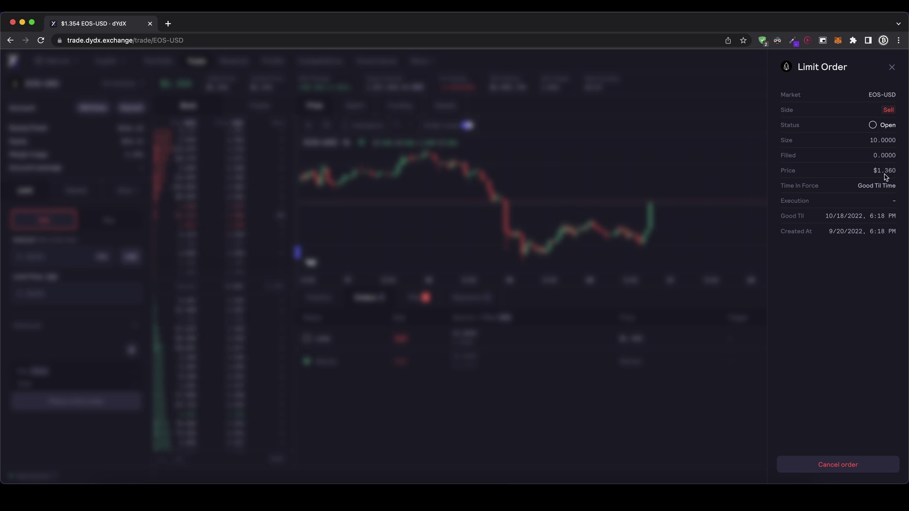
pyautogui.moveTo(826, 218); pyautogui.dragTo(854, 217)
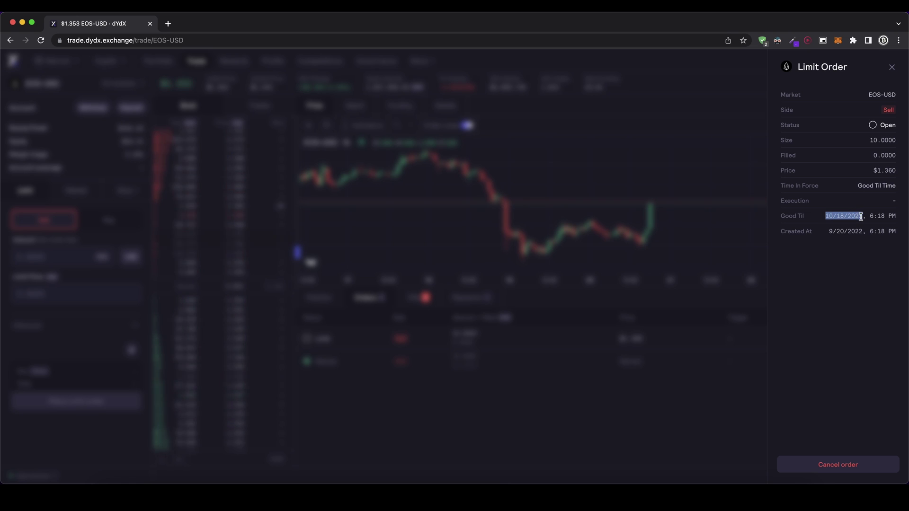
pyautogui.click(859, 217)
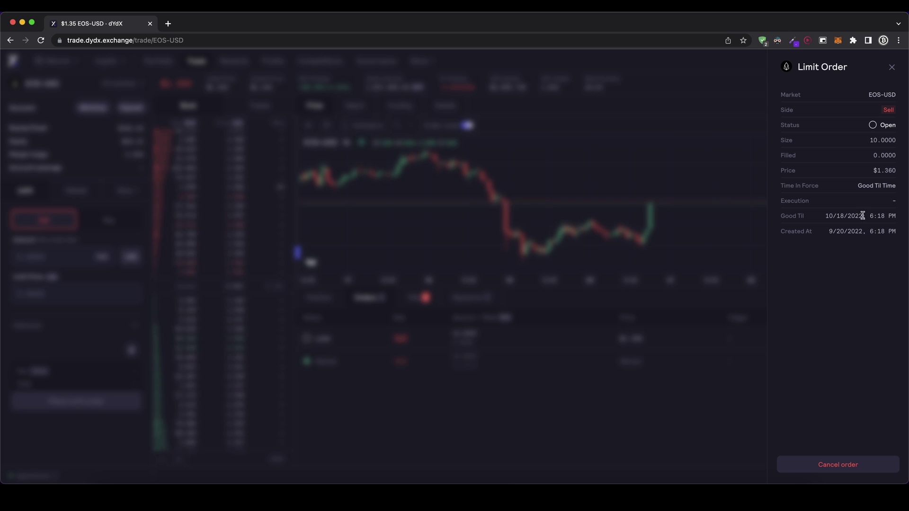
pyautogui.moveTo(863, 217); pyautogui.dragTo(833, 215)
pyautogui.click(842, 217)
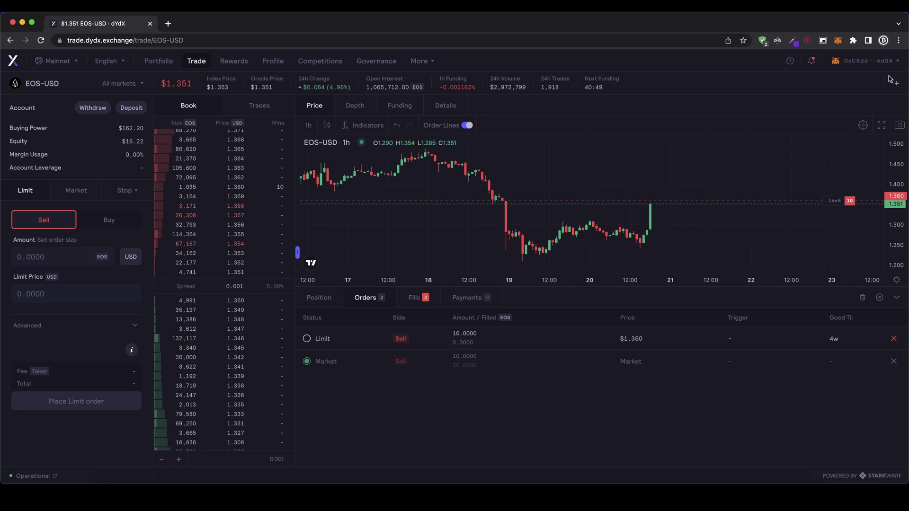
pyautogui.click(892, 67)
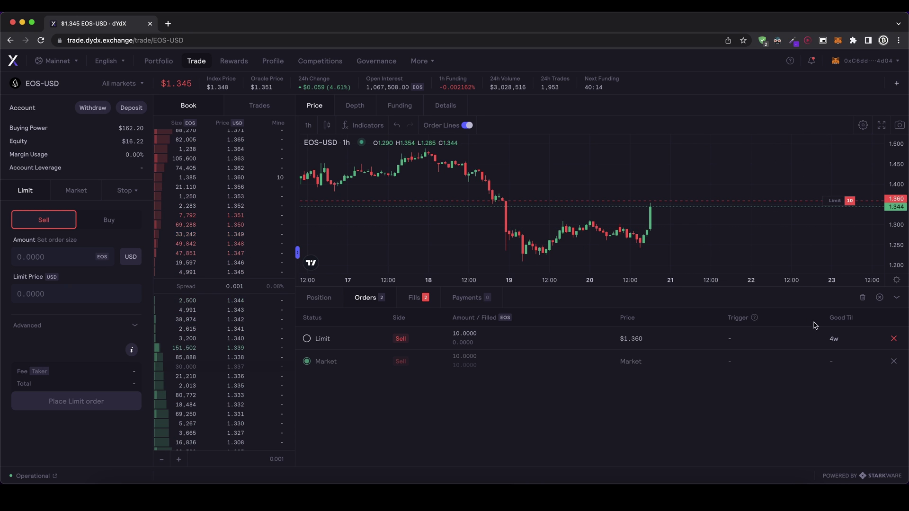
# Cancel the open limit sell order and return to the EOS-USD position view.
pyautogui.click(893, 339)
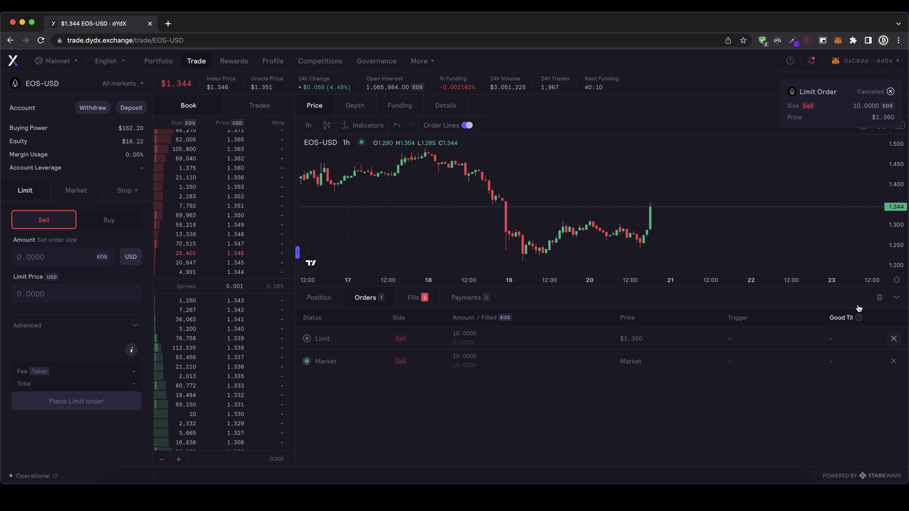
pyautogui.click(321, 300)
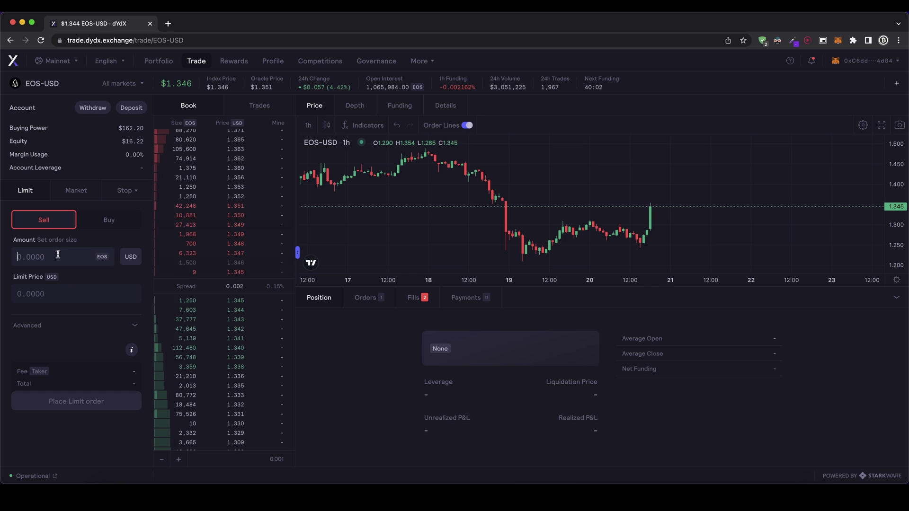
# Place a limit sell order for 10 EOS at a limit price of 1.348 USD.
pyautogui.write('10')
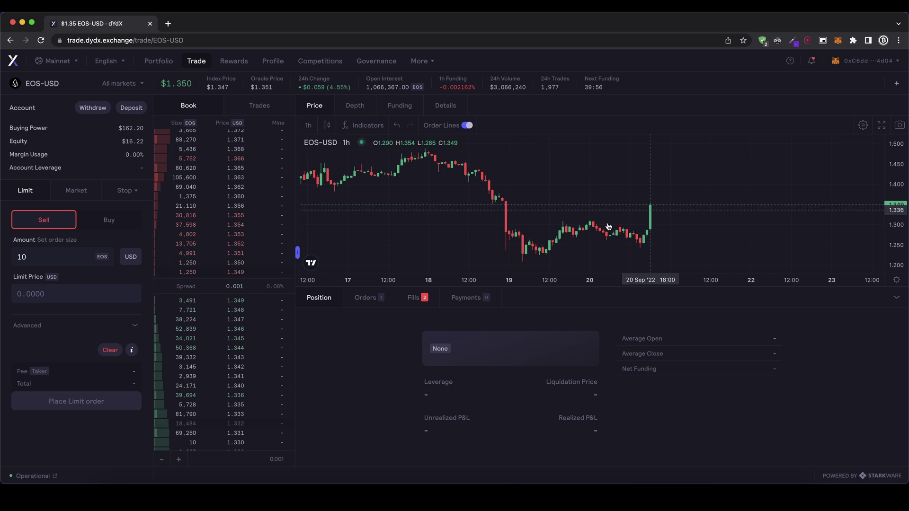
pyautogui.click(77, 280)
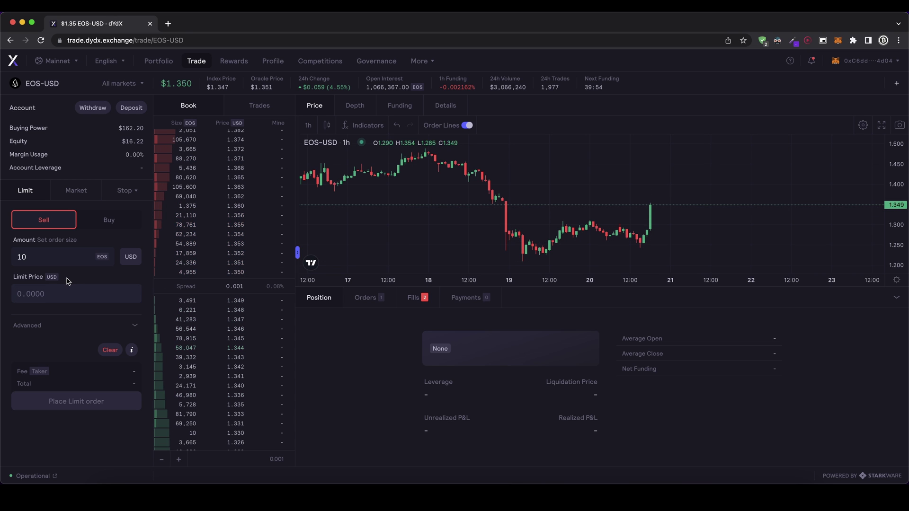
pyautogui.write('1.348')
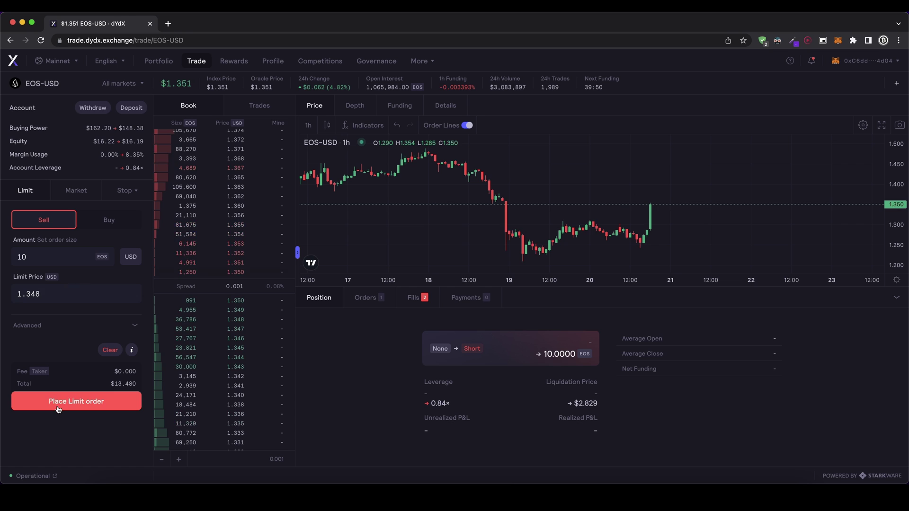
pyautogui.click(73, 402)
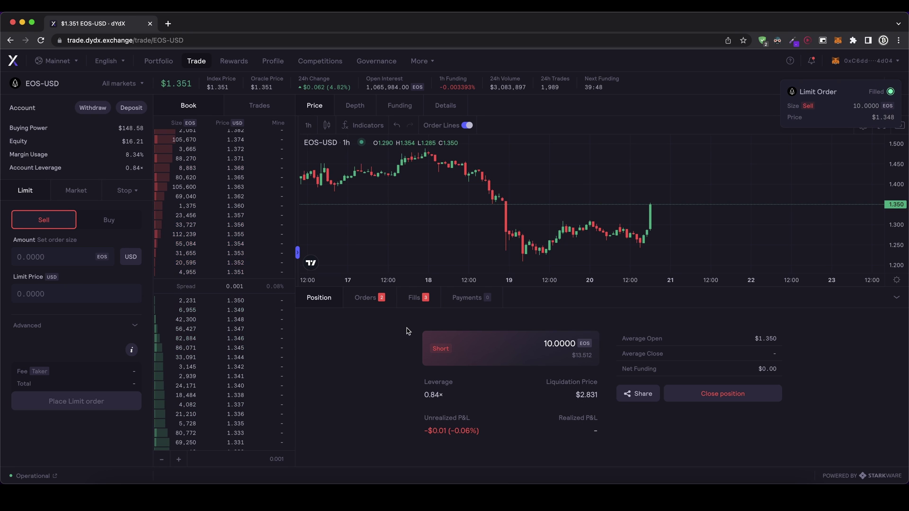
# Review the order list, the fills and the latest limit sell's fill details, including its fee.
pyautogui.click(368, 298)
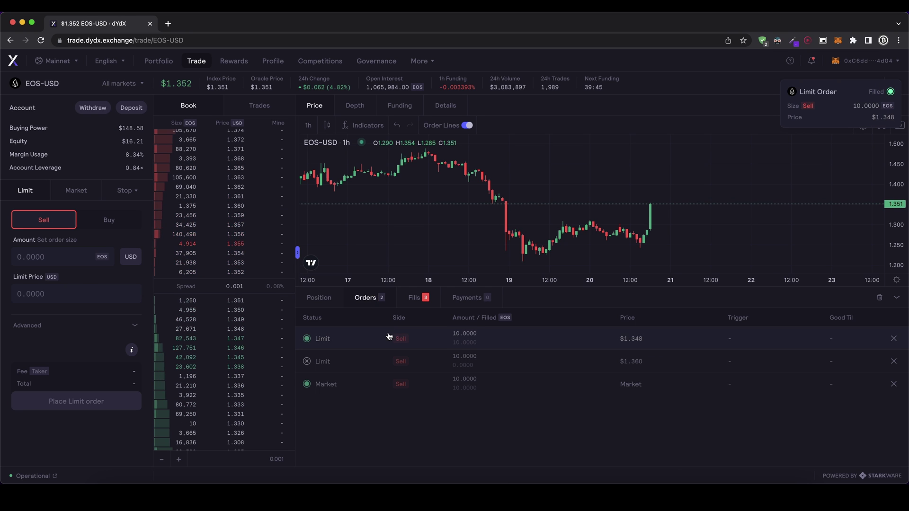
pyautogui.click(415, 302)
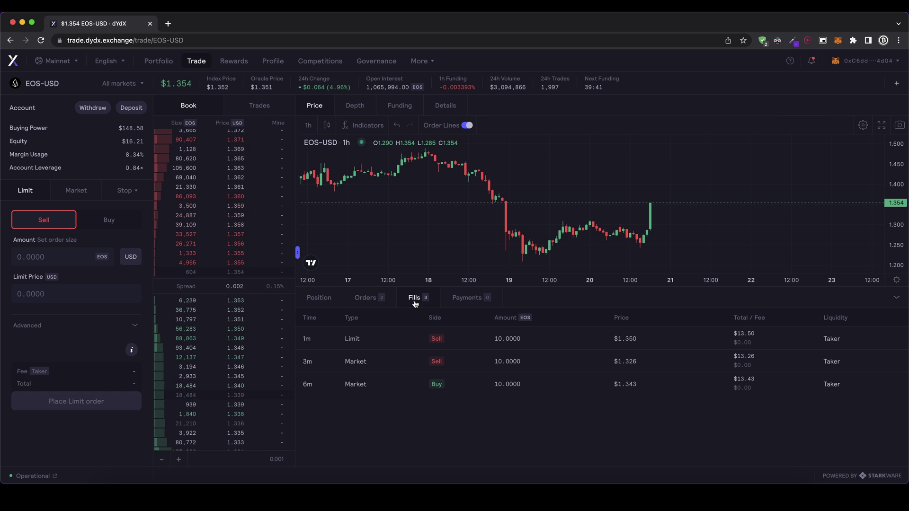
pyautogui.click(411, 339)
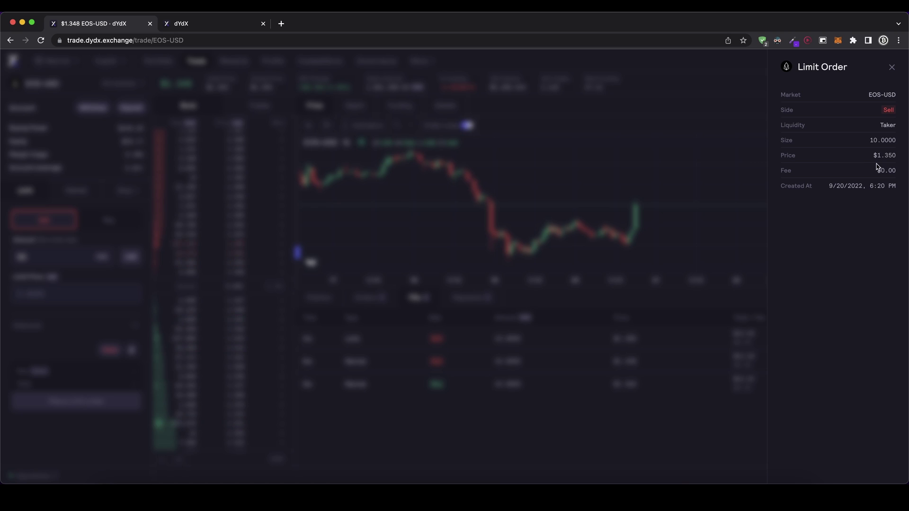
pyautogui.moveTo(877, 170); pyautogui.dragTo(890, 170)
pyautogui.click(895, 172)
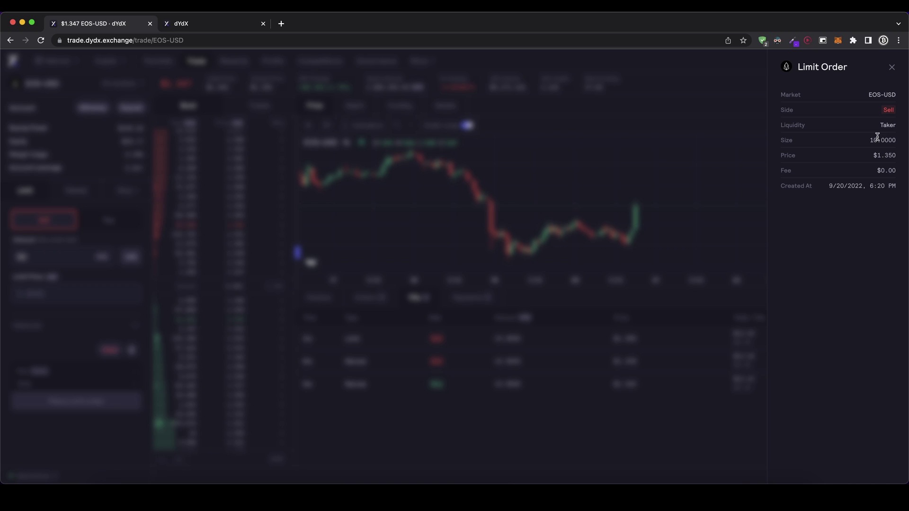
pyautogui.click(893, 67)
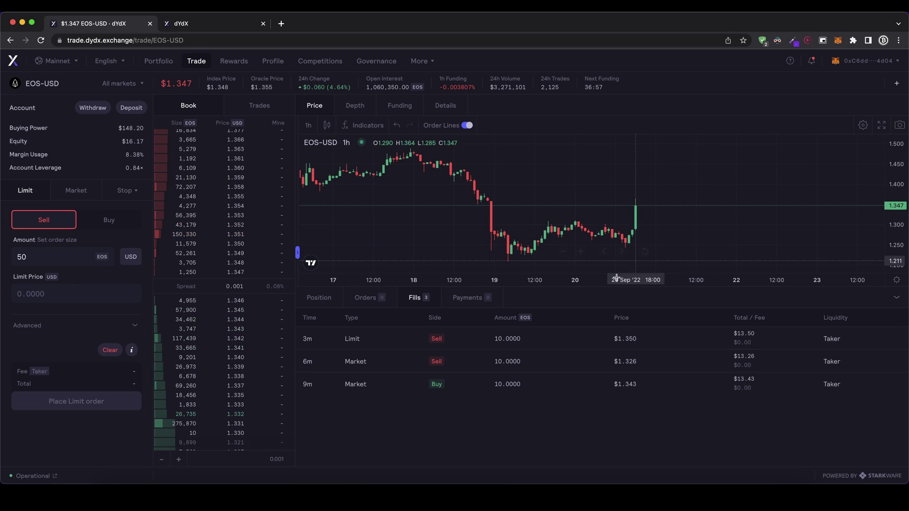
# Review the open EOS-USD short position and close the full 10 EOS amount.
pyautogui.click(314, 301)
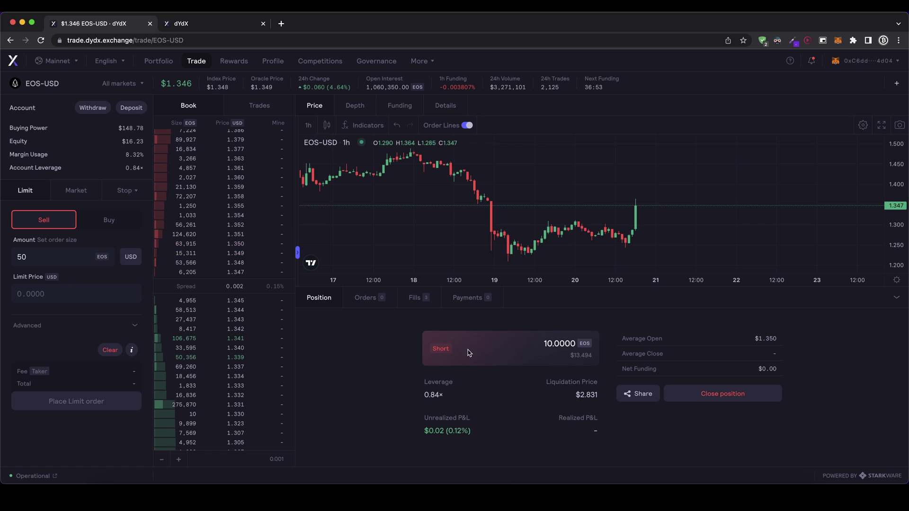
pyautogui.moveTo(551, 344); pyautogui.dragTo(573, 343)
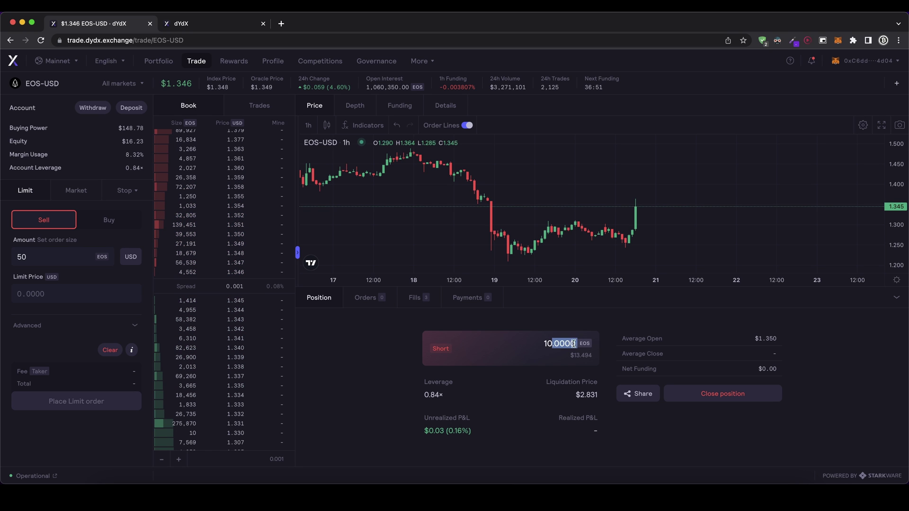
pyautogui.click(573, 344)
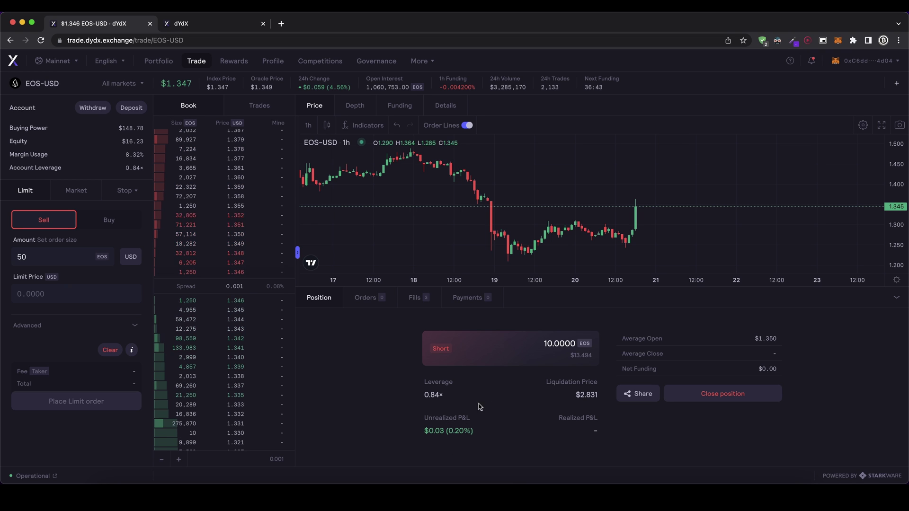
pyautogui.click(712, 393)
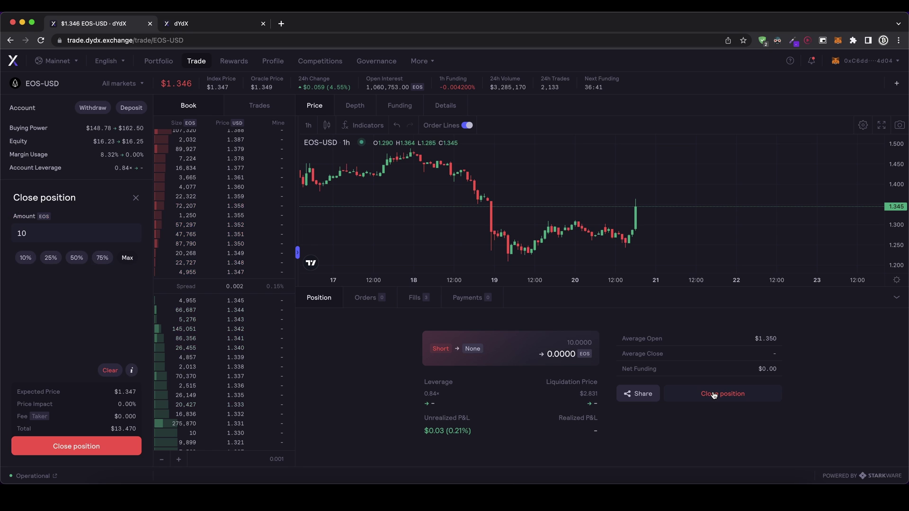
pyautogui.click(62, 452)
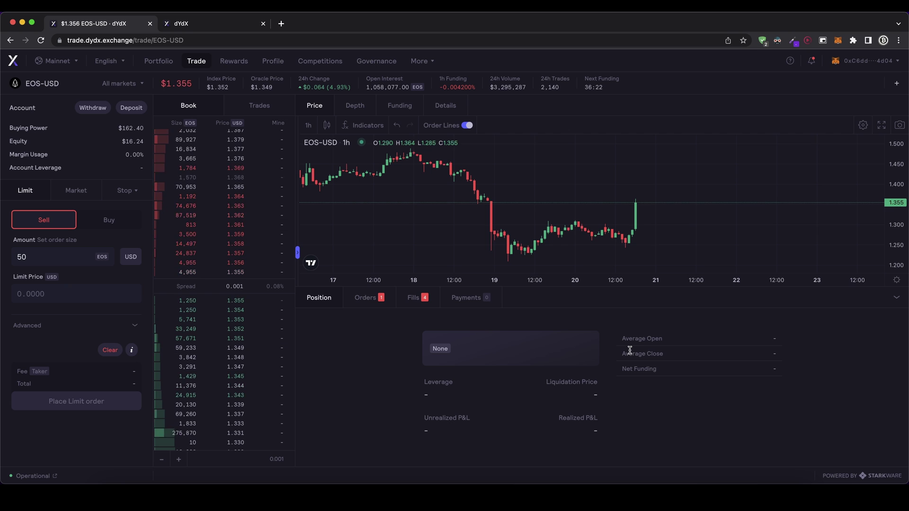
# Switch to the BCH-USD market and set the limit order side to Sell.
pyautogui.click(125, 89)
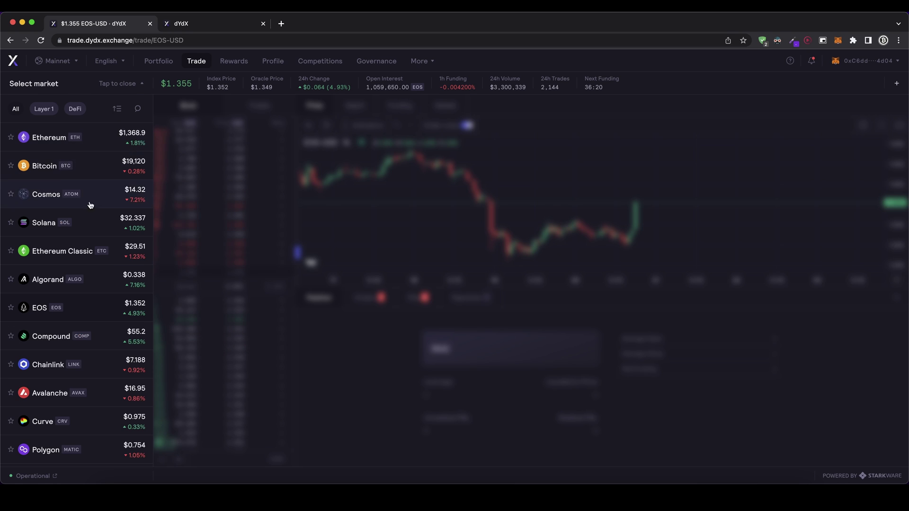
pyautogui.scroll(-5, 89, 227)
pyautogui.scroll(-6, 95, 263)
pyautogui.click(95, 264)
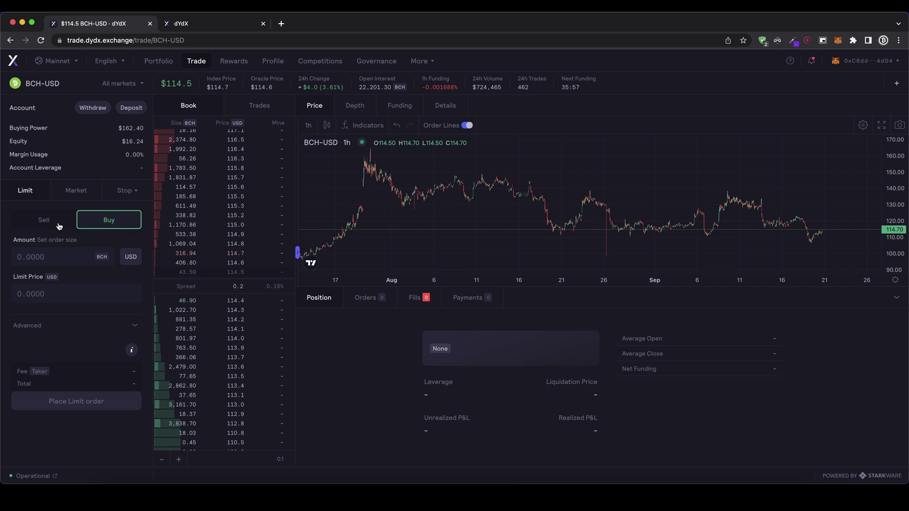
pyautogui.click(58, 225)
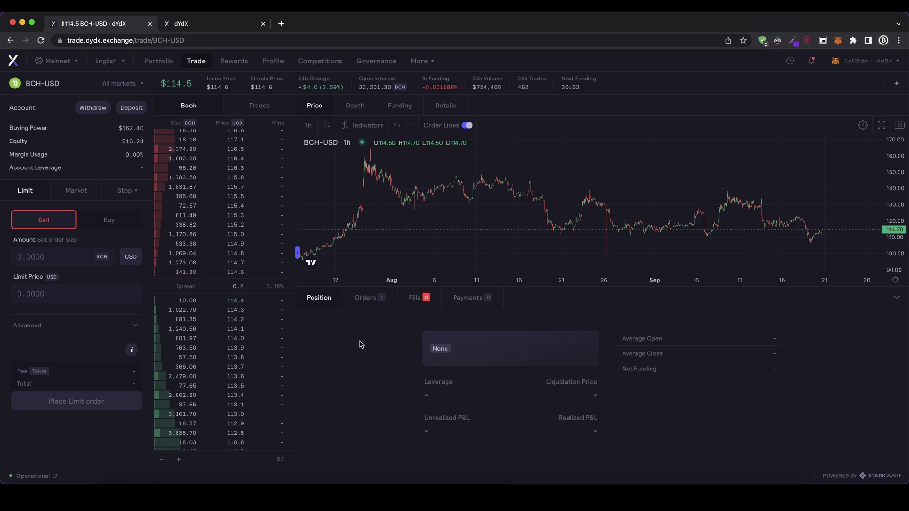
# Review the portfolio overview and check the Open Positions section for remaining positions.
pyautogui.click(169, 65)
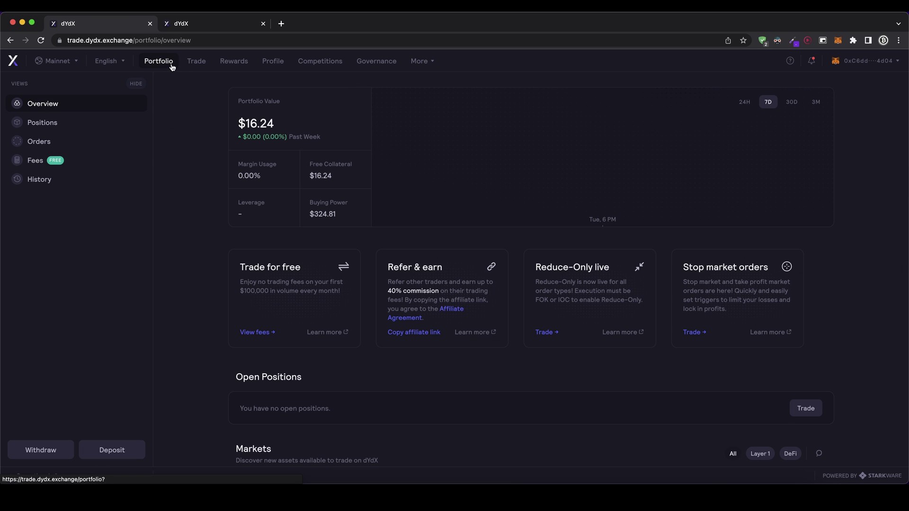
pyautogui.scroll(-1, 260, 179)
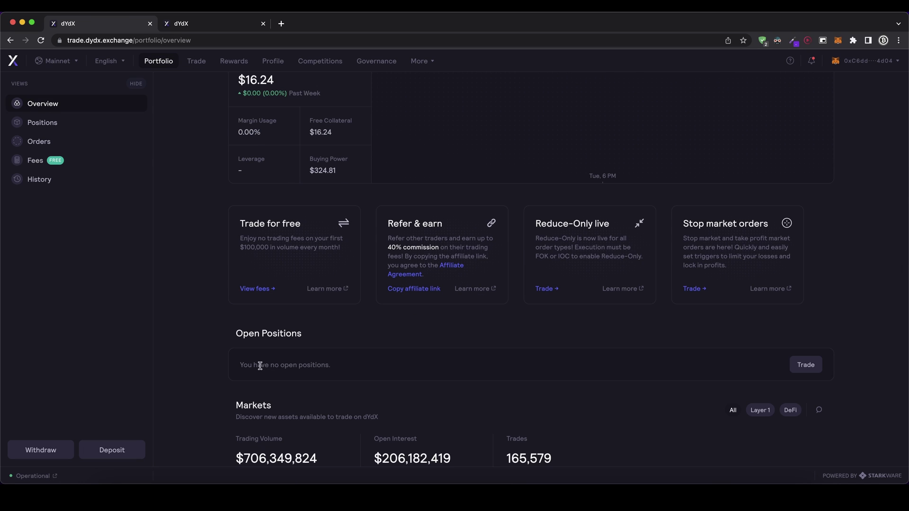
pyautogui.moveTo(257, 365); pyautogui.dragTo(337, 369)
pyautogui.click(337, 368)
# Prepare a fast withdrawal of the maximum USD Coin (USDC) amount and open the MetaMask wallet to check its balances.
pyautogui.click(50, 451)
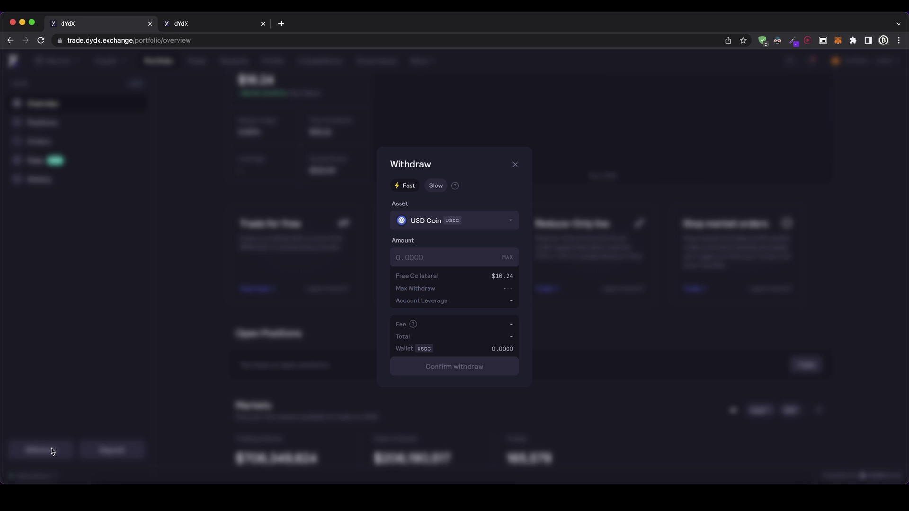
pyautogui.click(433, 218)
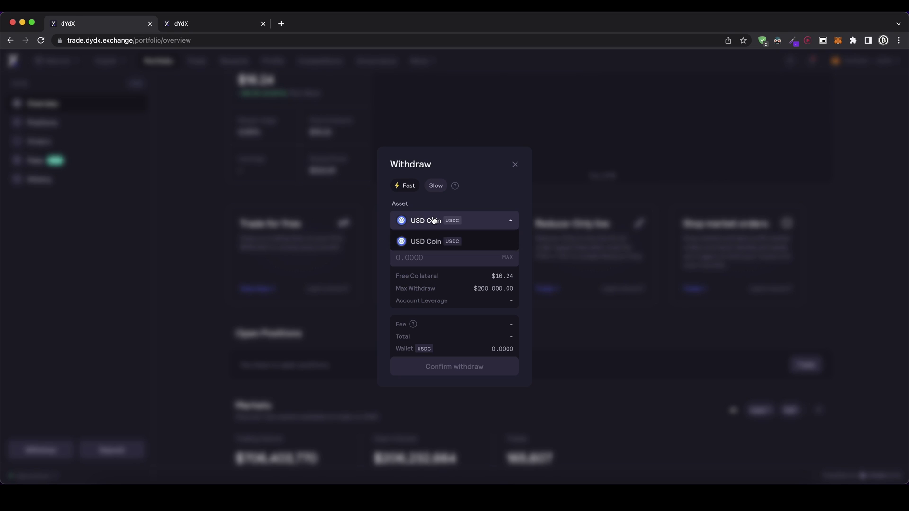
pyautogui.click(431, 245)
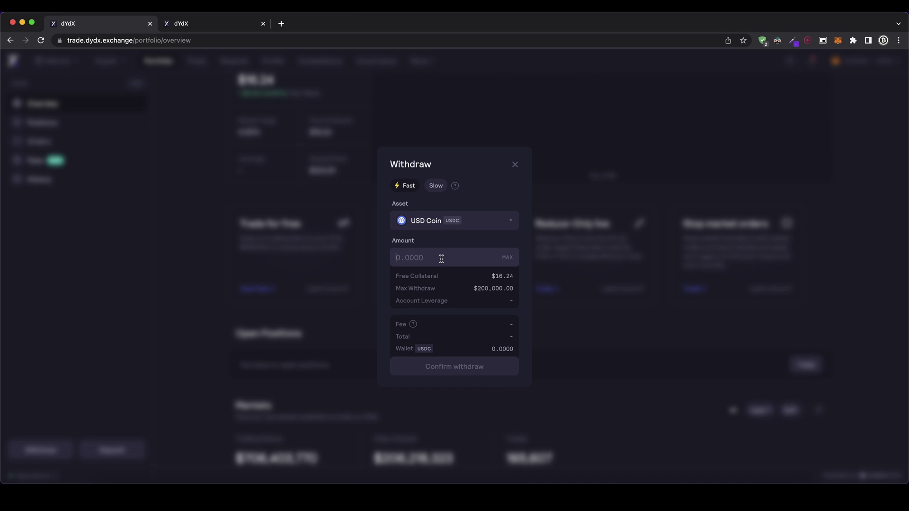
pyautogui.click(509, 258)
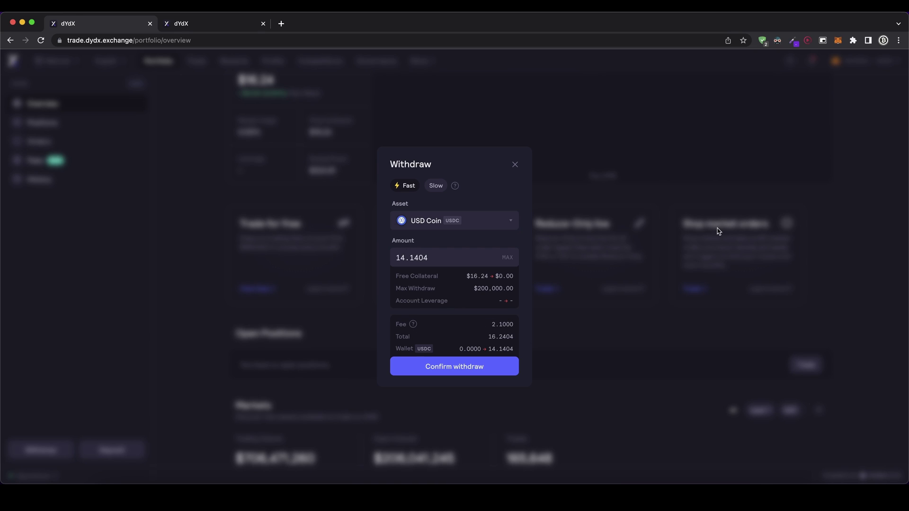
pyautogui.click(836, 41)
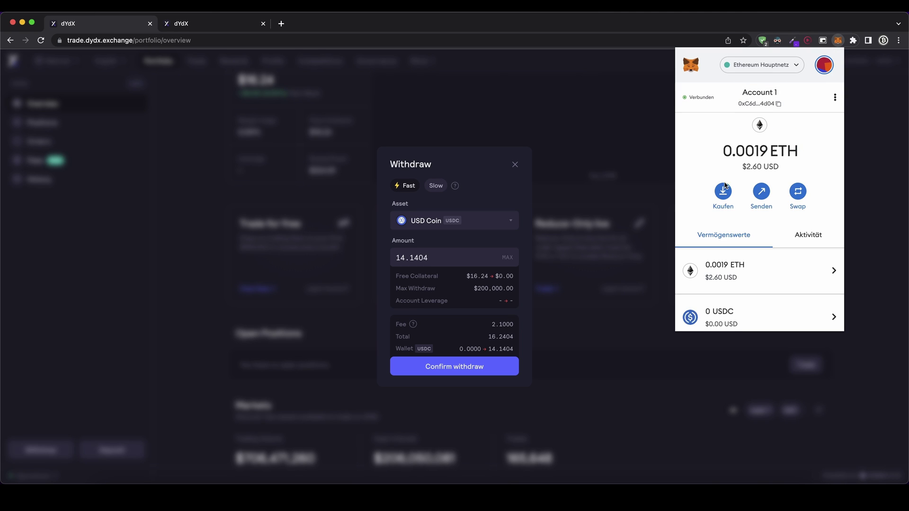